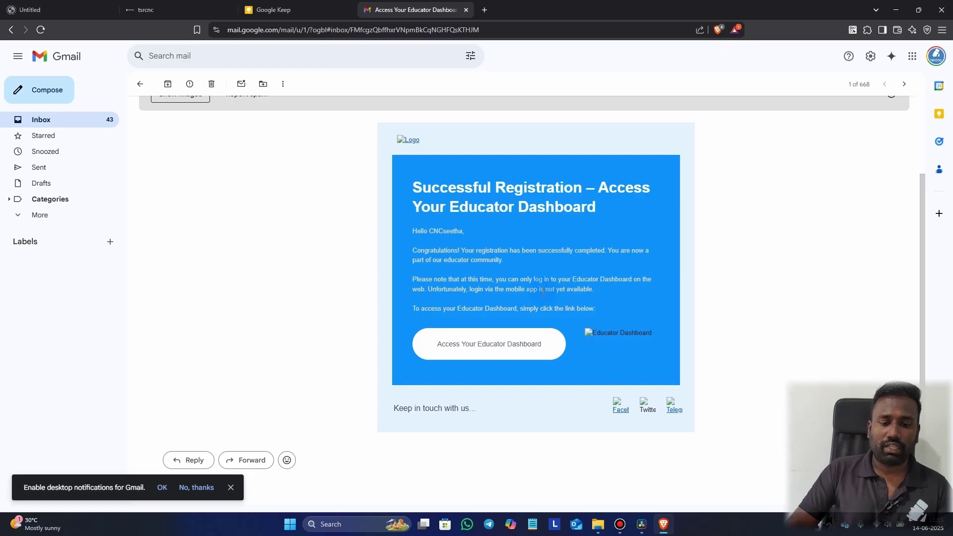
- Dismiss the notifications prompt, close the old tsrcnc tab, and follow the email's educator dashboard link
{"action": "left_click", "coordinate": [541, 344]}
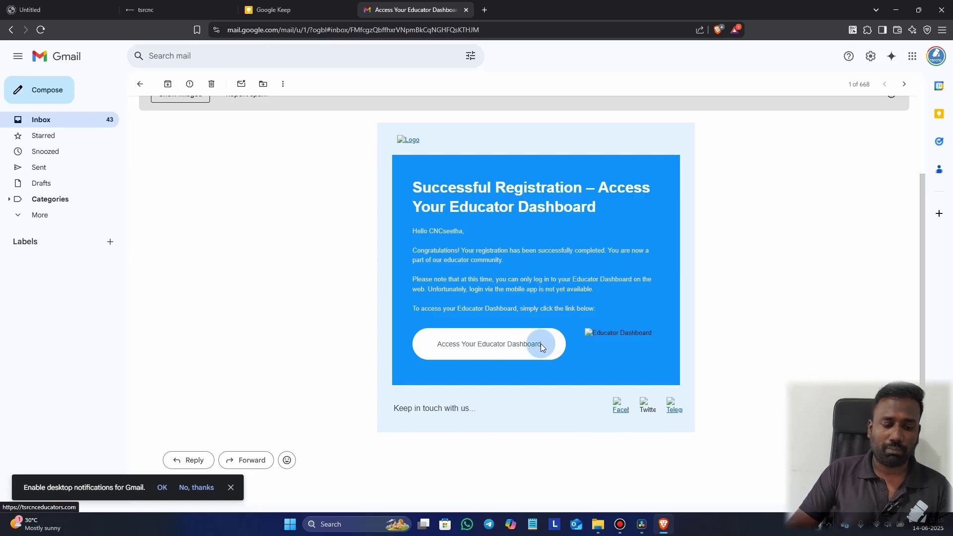
{"action": "left_click", "coordinate": [231, 488]}
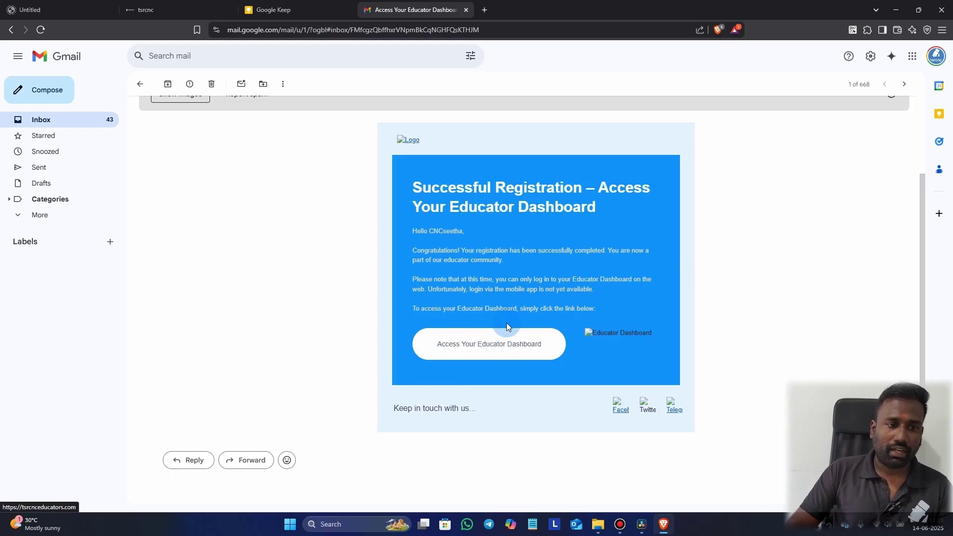
{"action": "left_click", "coordinate": [228, 10]}
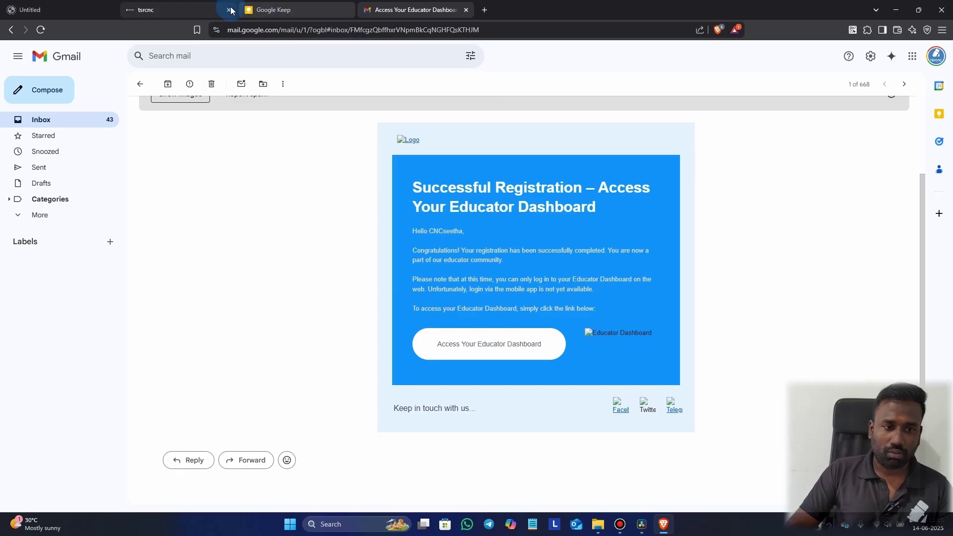
{"action": "left_click", "coordinate": [504, 337]}
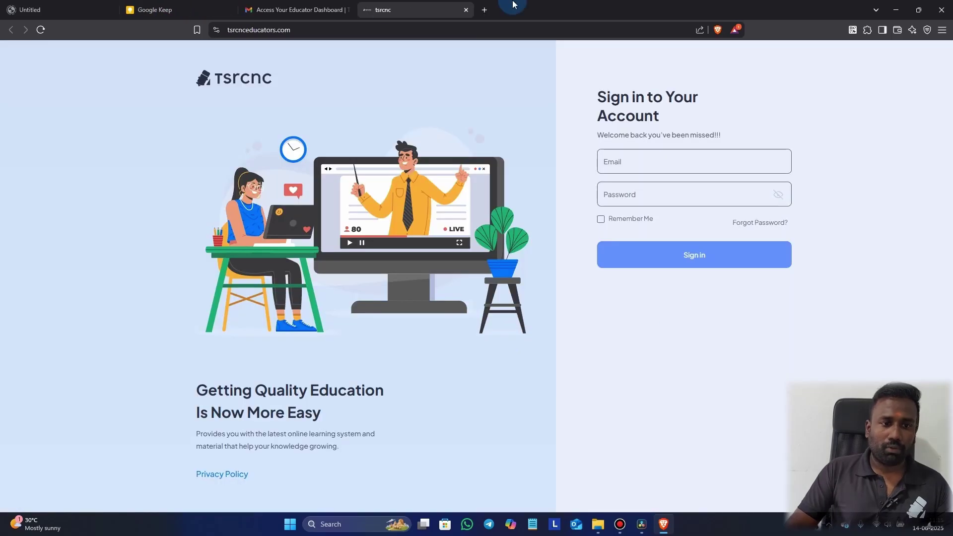
- Check the site address and enter the registered educator account email
{"action": "left_click_drag", "start_coordinate": [310, 29], "coordinate": [204, 29]}
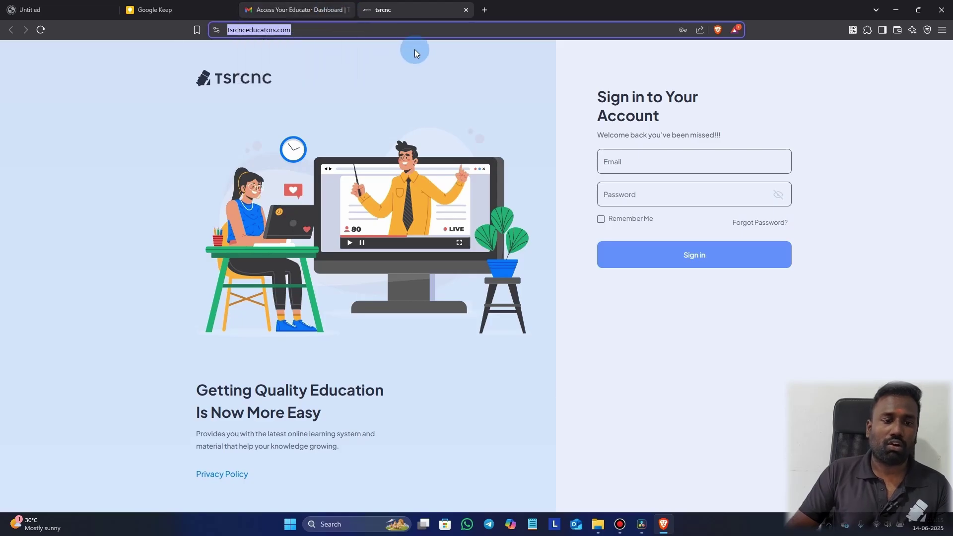
{"action": "left_click", "coordinate": [307, 31]}
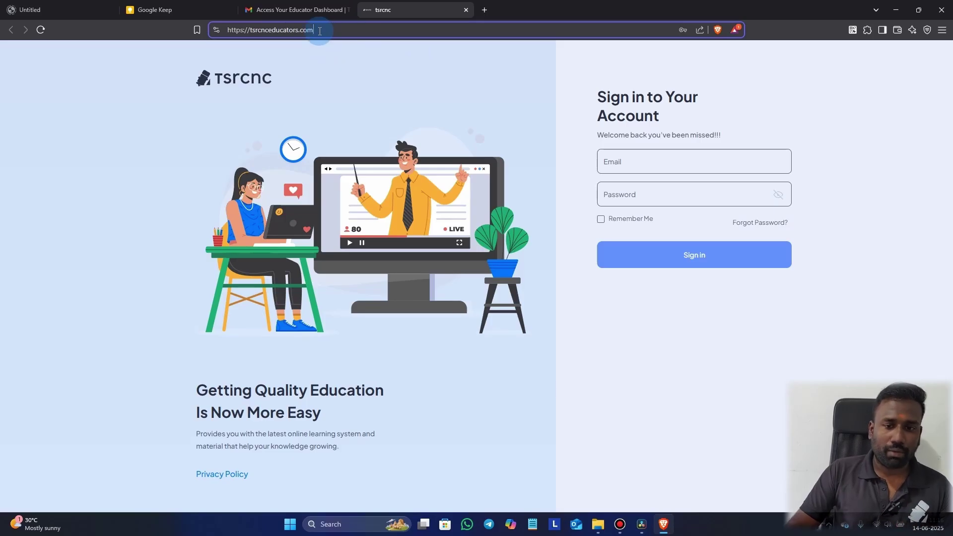
{"action": "left_click", "coordinate": [666, 160]}
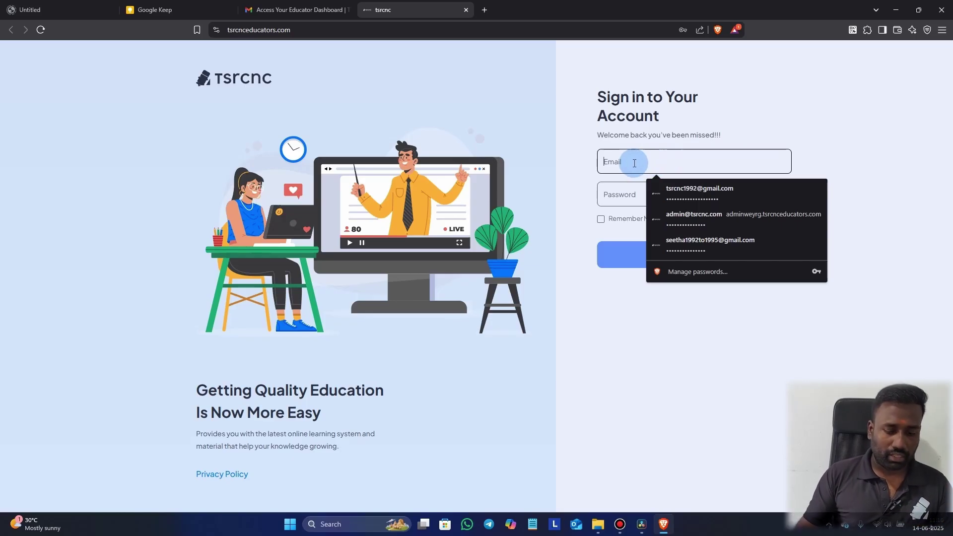
{"action": "type", "text": "s"}
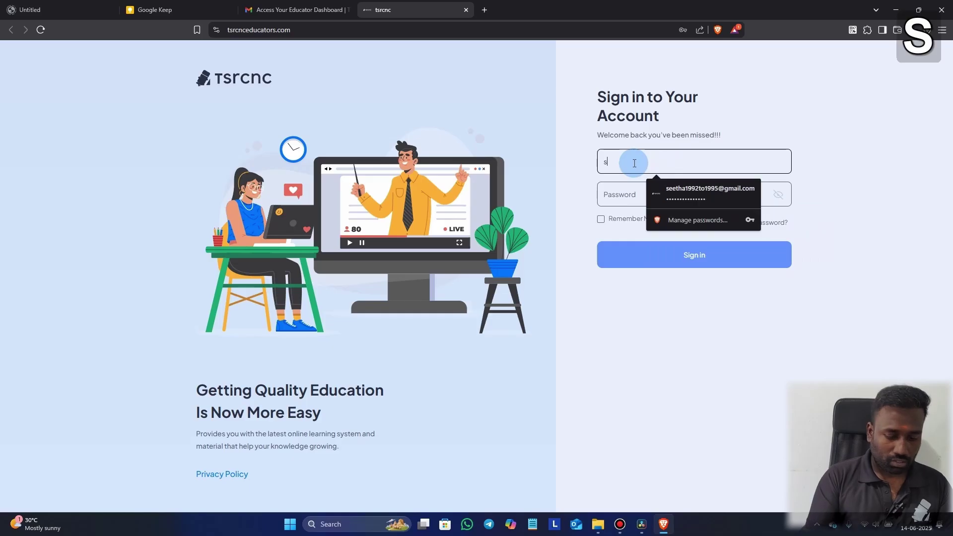
{"action": "key", "text": "BackSpace"}
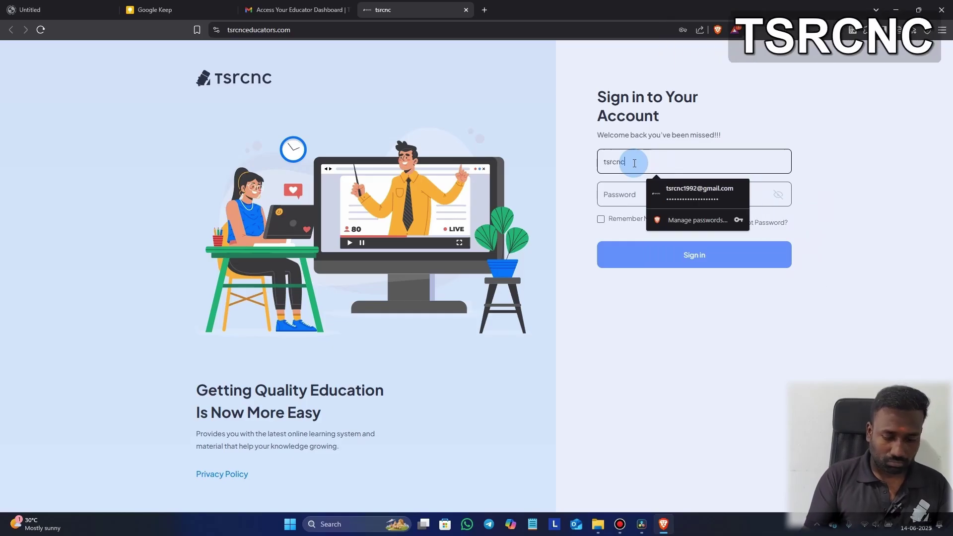
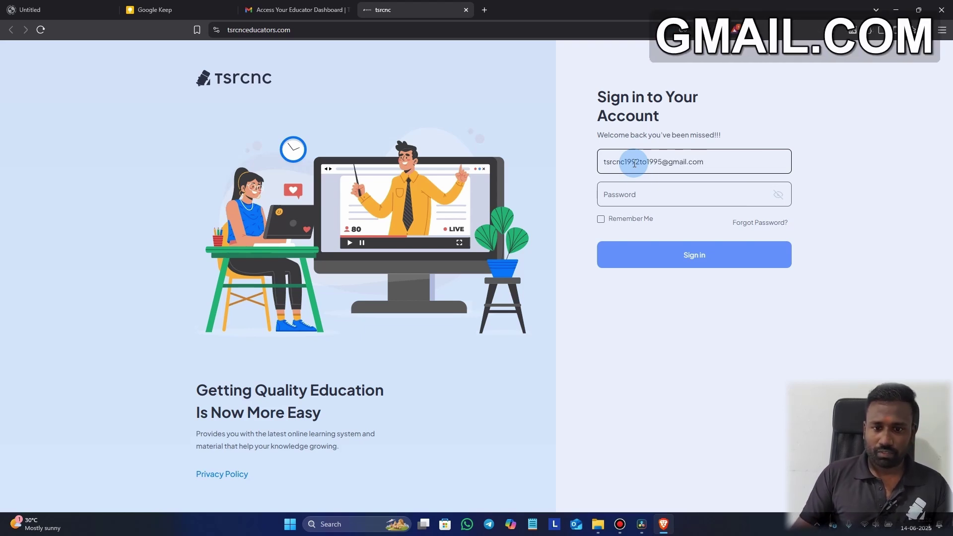
- Type the account password, verify it with the eye icon, and sign in
{"action": "left_click", "coordinate": [665, 199]}
{"action": "key", "text": "Caps_Lock"}
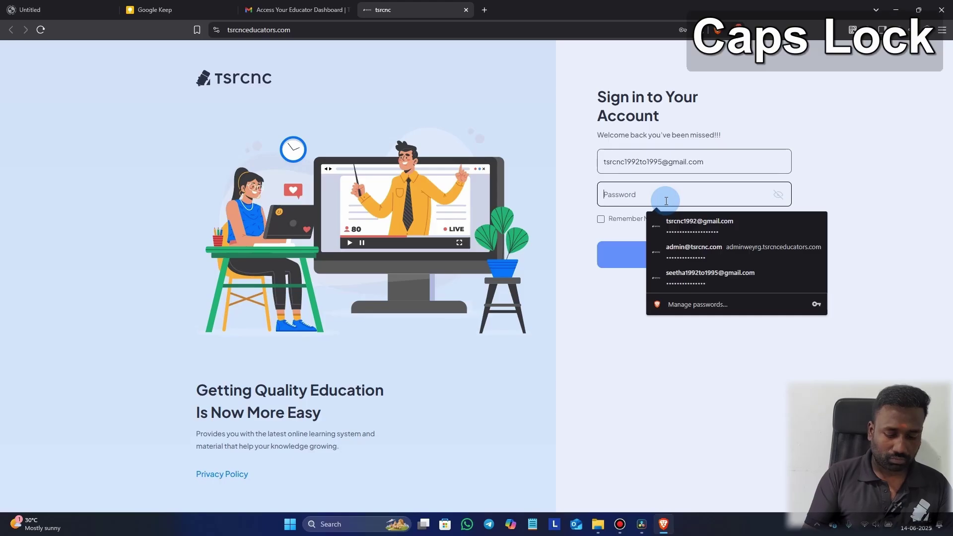
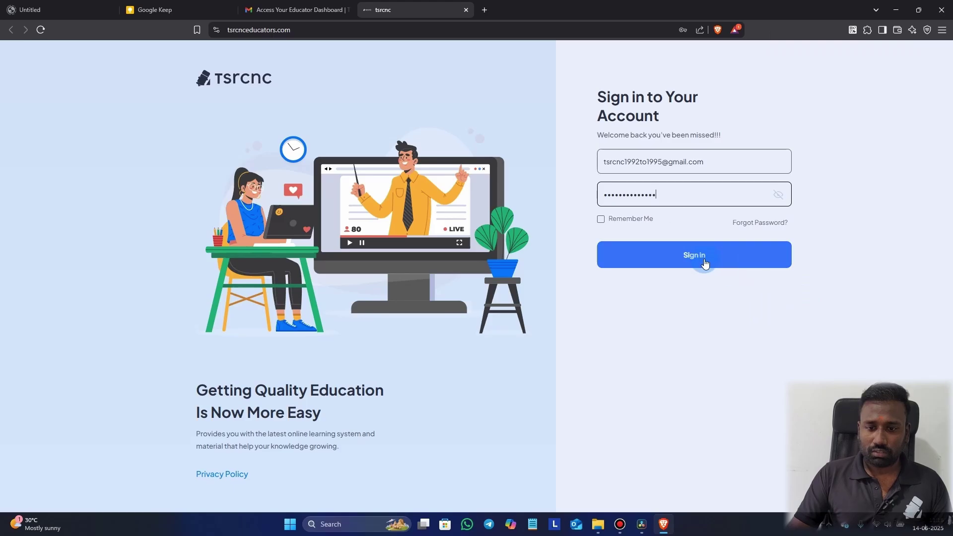
{"action": "left_click", "coordinate": [777, 196]}
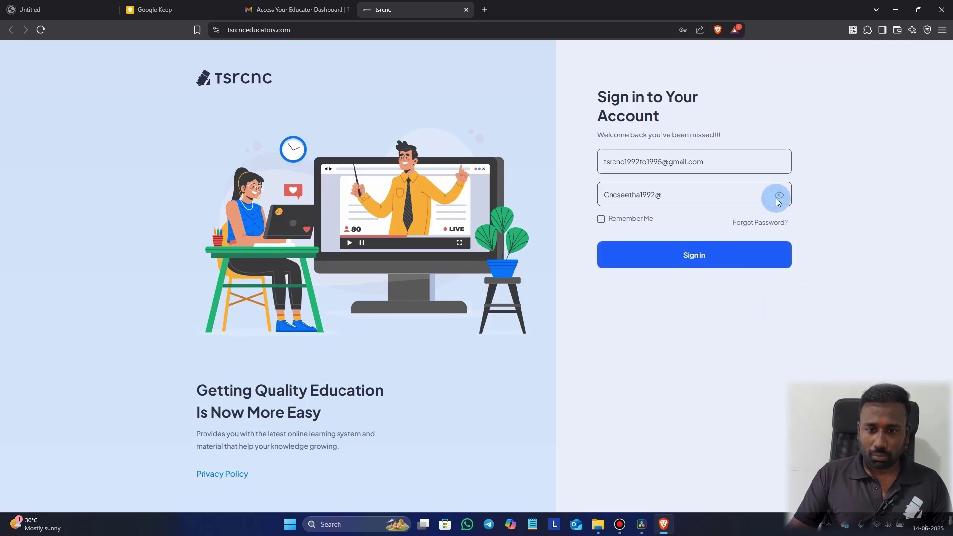
{"action": "left_click", "coordinate": [737, 255]}
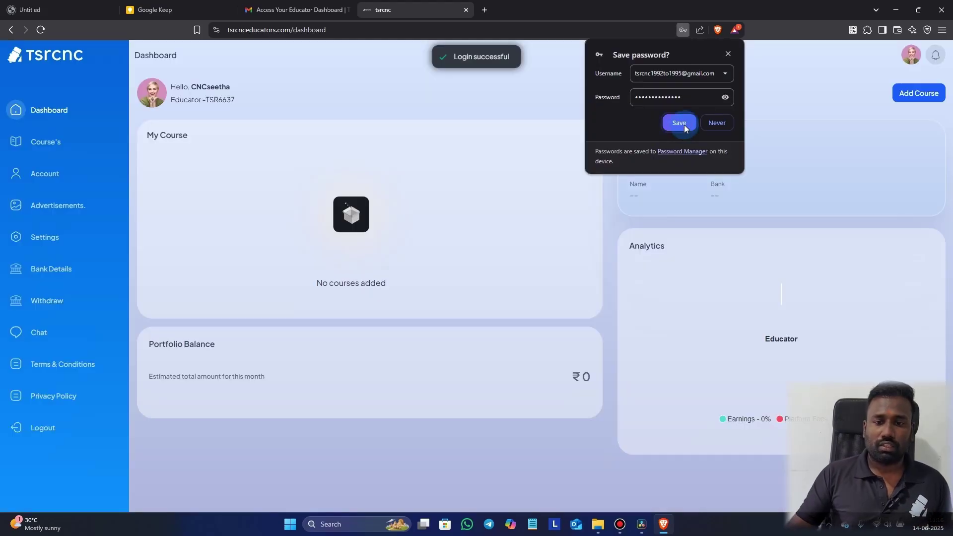
- Save the login in the browser, open Settings' change-password form, and check notifications
{"action": "left_click", "coordinate": [683, 124]}
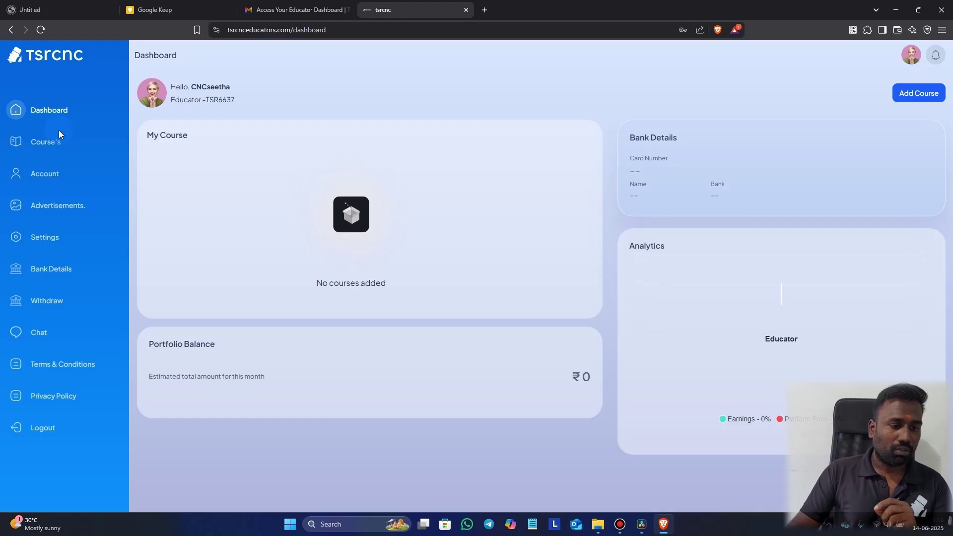
{"action": "left_click", "coordinate": [56, 242]}
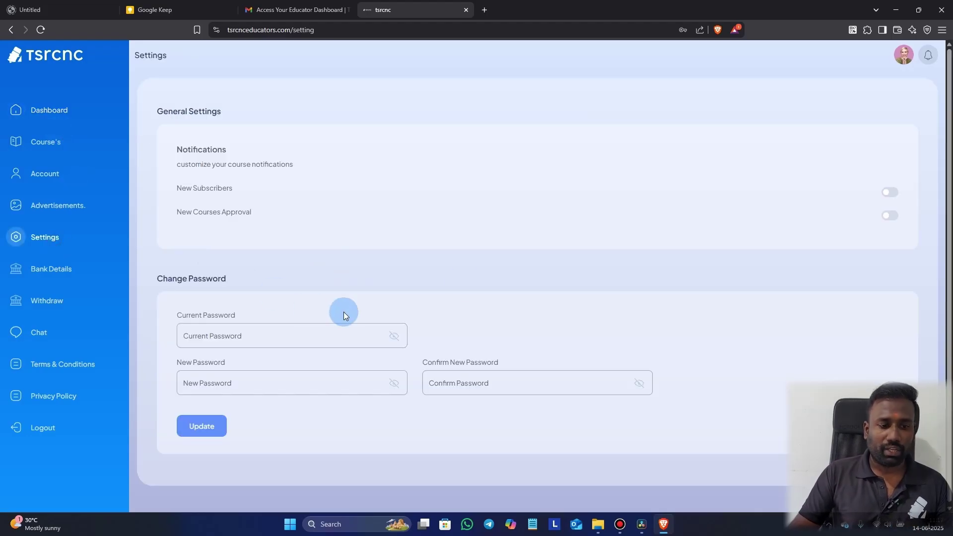
{"action": "scroll", "coordinate": [466, 283], "scroll_direction": "down", "scroll_amount": 1}
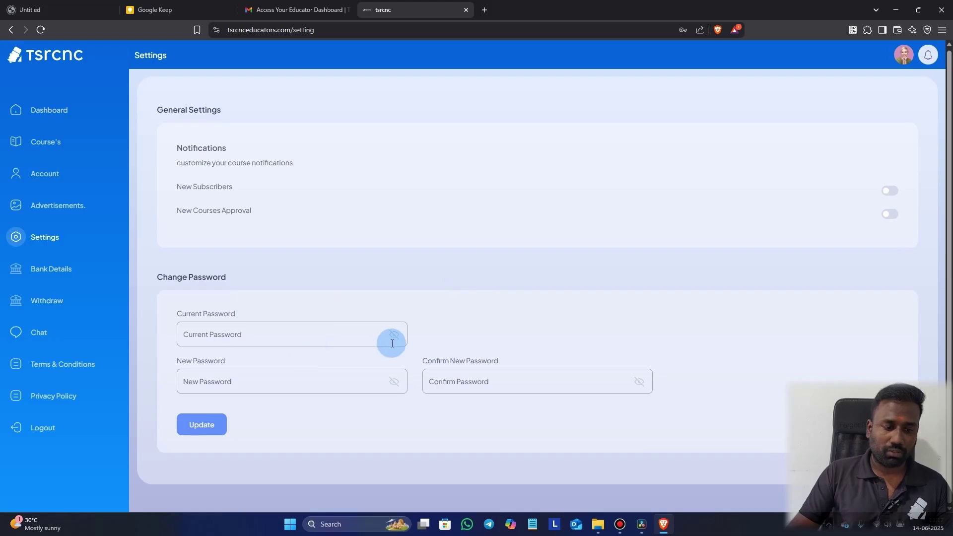
{"action": "left_click", "coordinate": [264, 336]}
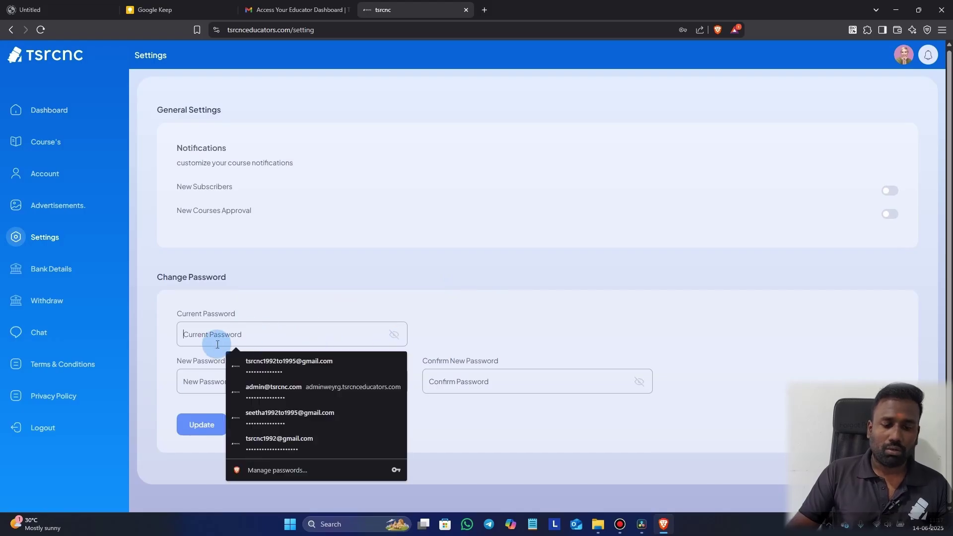
{"action": "key", "text": "Down"}
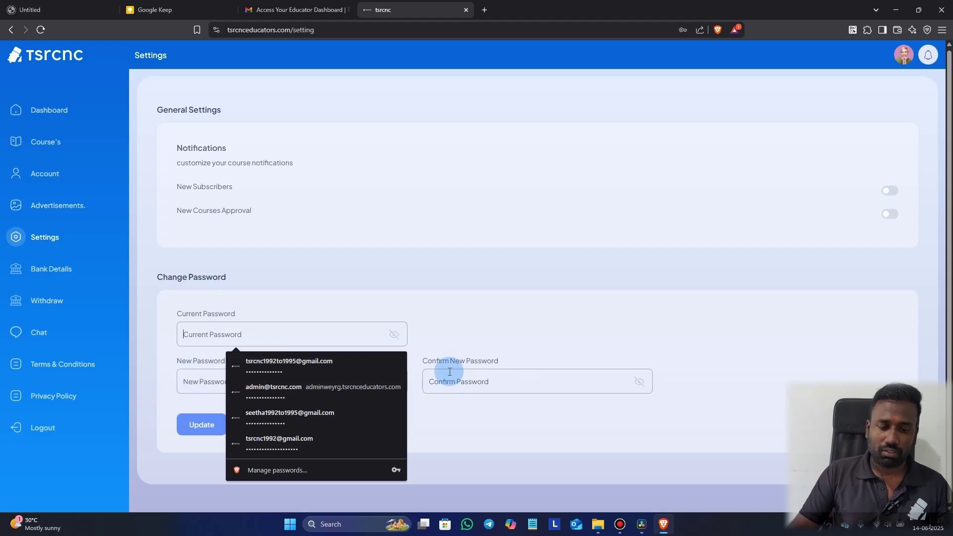
{"action": "left_click", "coordinate": [472, 356]}
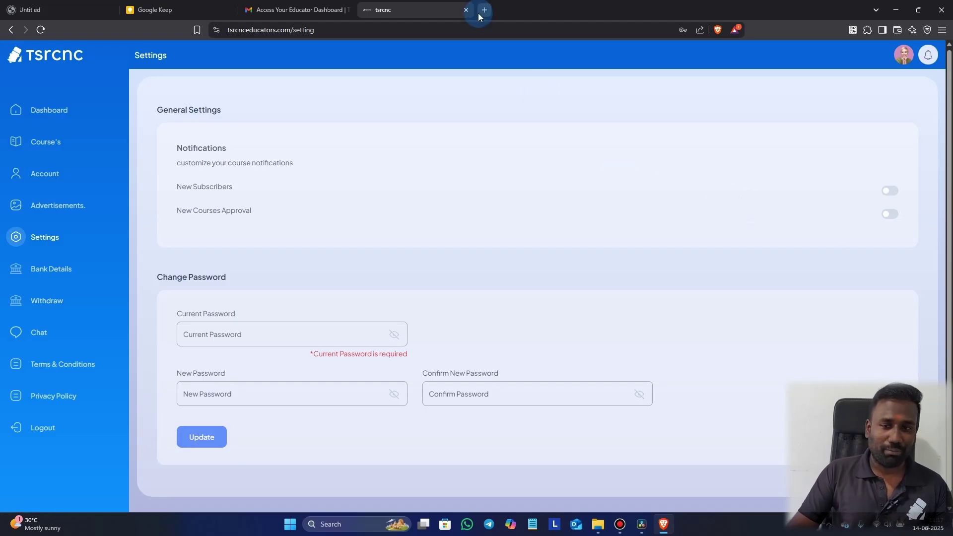
{"action": "left_click", "coordinate": [927, 55]}
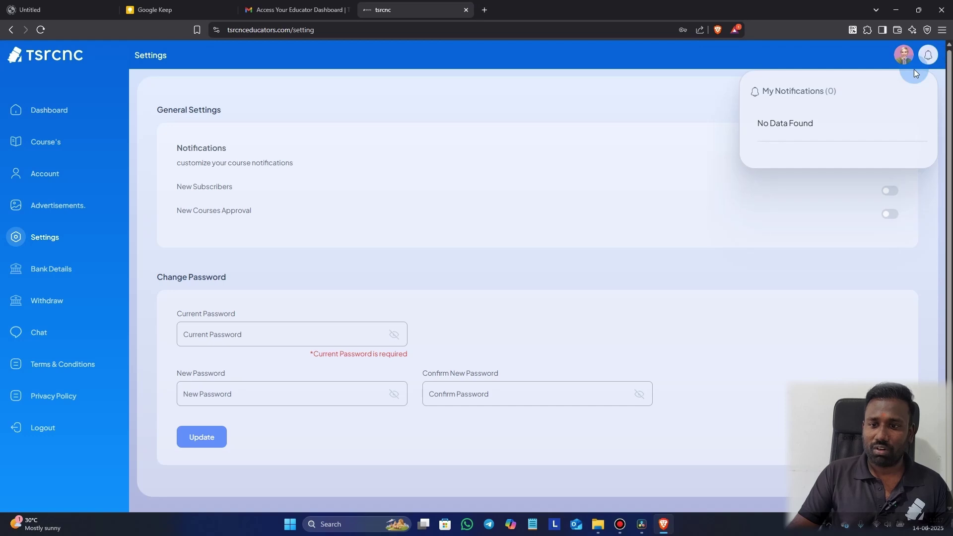
- Log out, sign back in with the saved login, and open the empty Courses list
{"action": "left_click", "coordinate": [45, 427]}
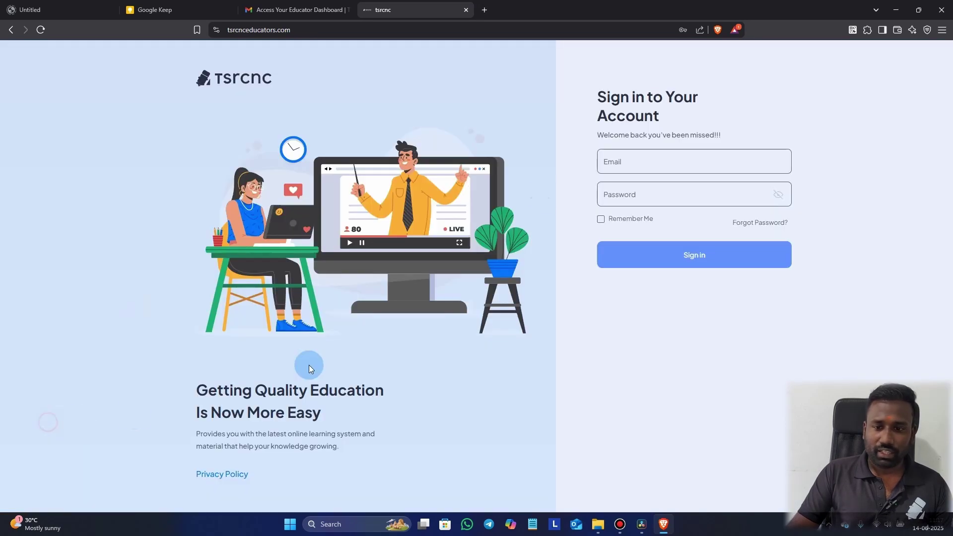
{"action": "left_click", "coordinate": [748, 226]}
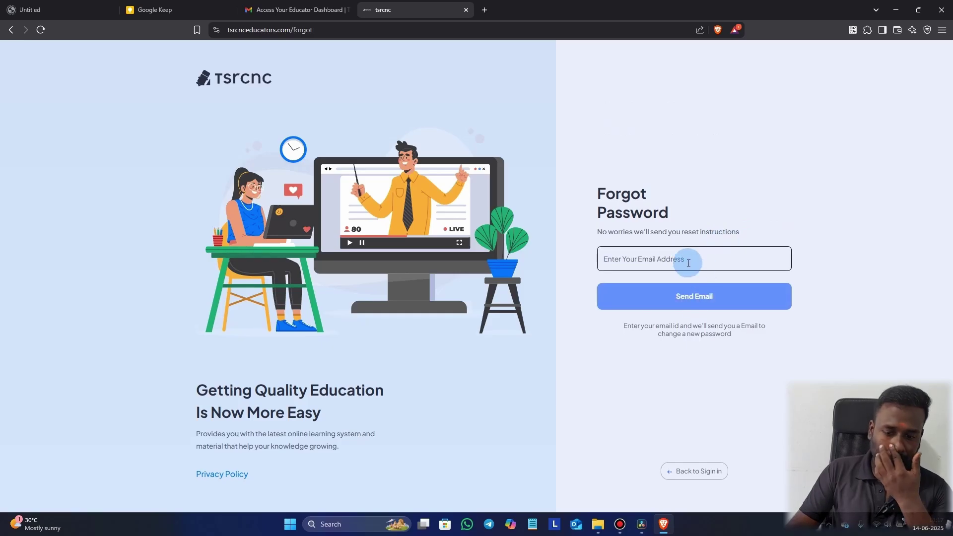
{"action": "left_click", "coordinate": [693, 472]}
{"action": "left_click", "coordinate": [672, 161]}
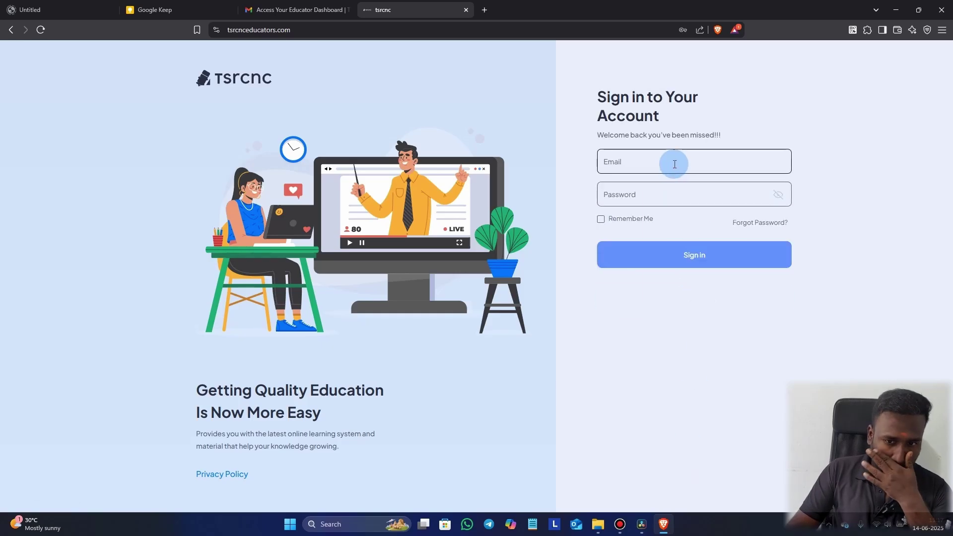
{"action": "left_click", "coordinate": [686, 187]}
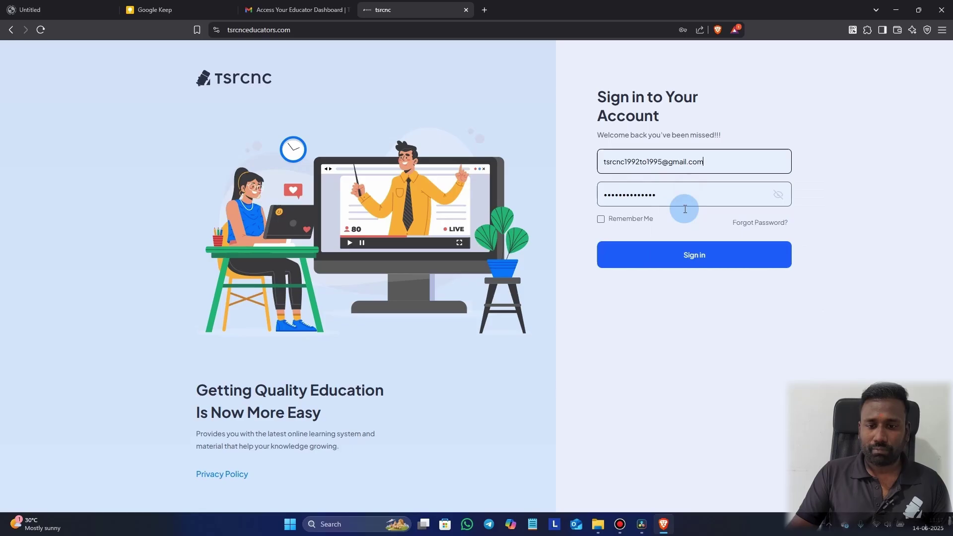
{"action": "left_click", "coordinate": [690, 253]}
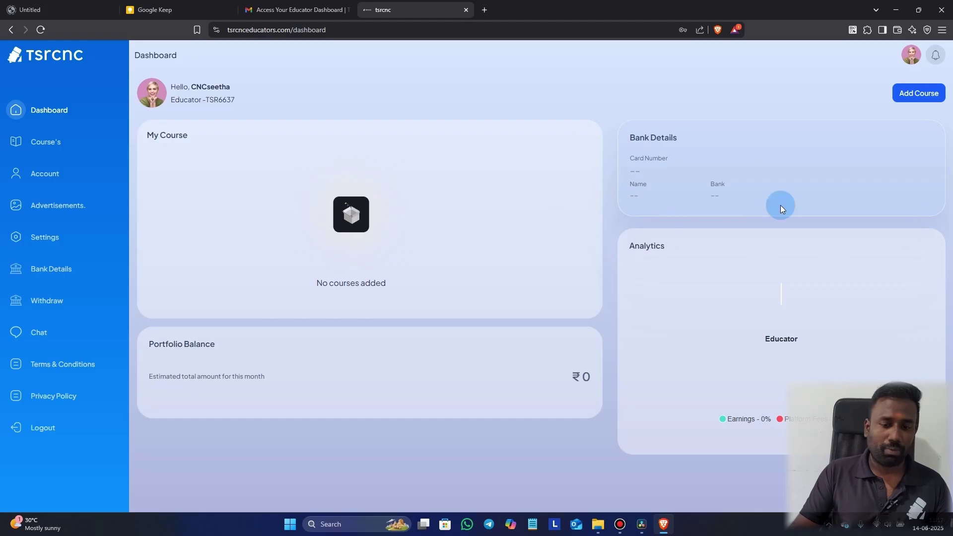
{"action": "left_click", "coordinate": [51, 145]}
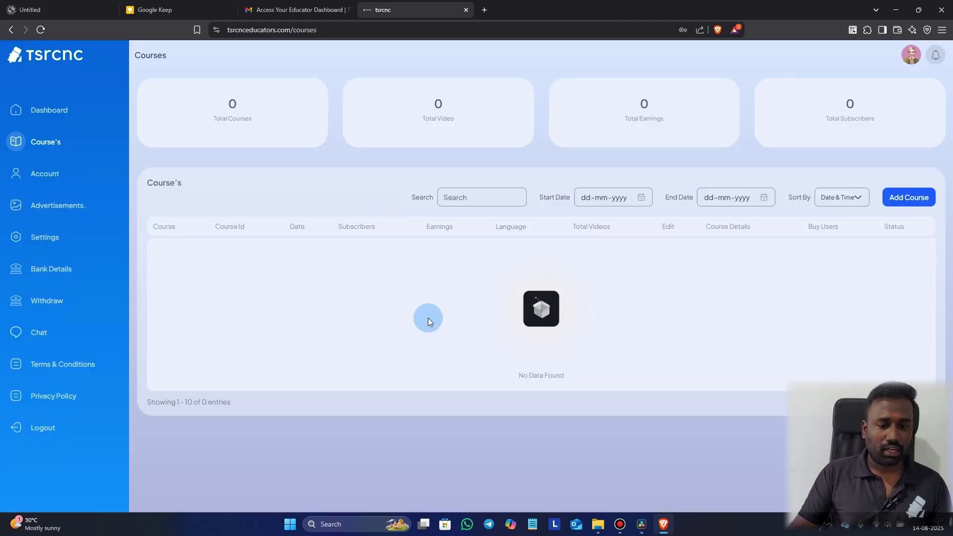
- Start a new course and title it 'CNC programming fanuc'
{"action": "left_click", "coordinate": [901, 197]}
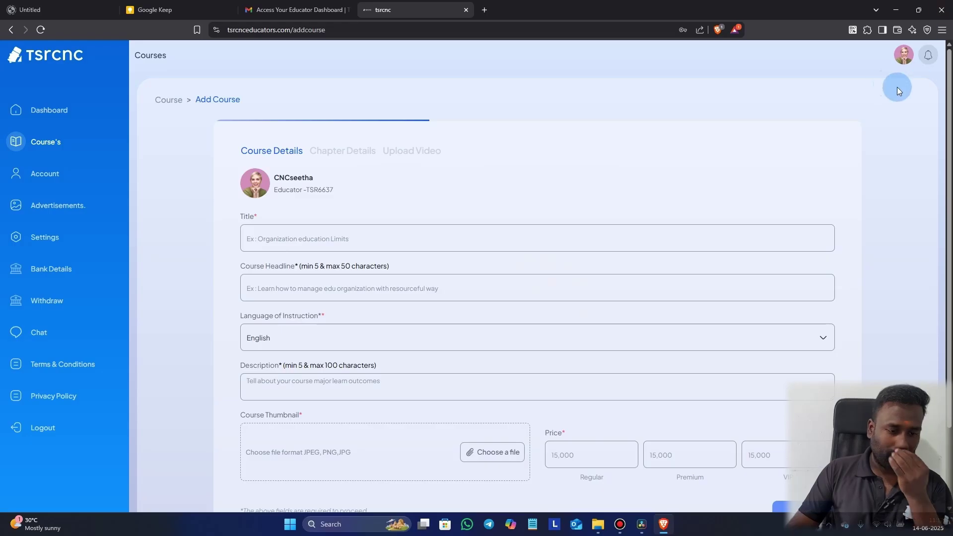
{"action": "left_click", "coordinate": [384, 245]}
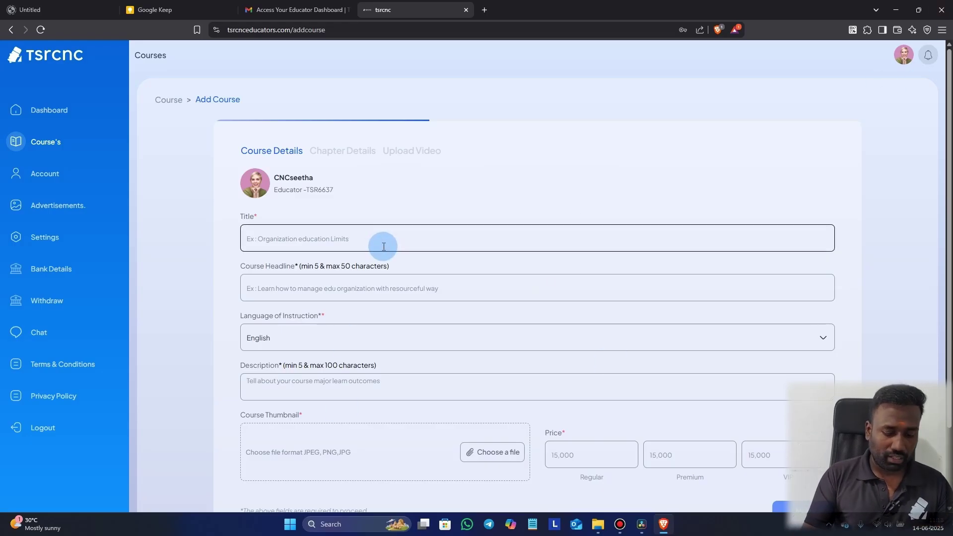
{"action": "type", "text": "cnc"}
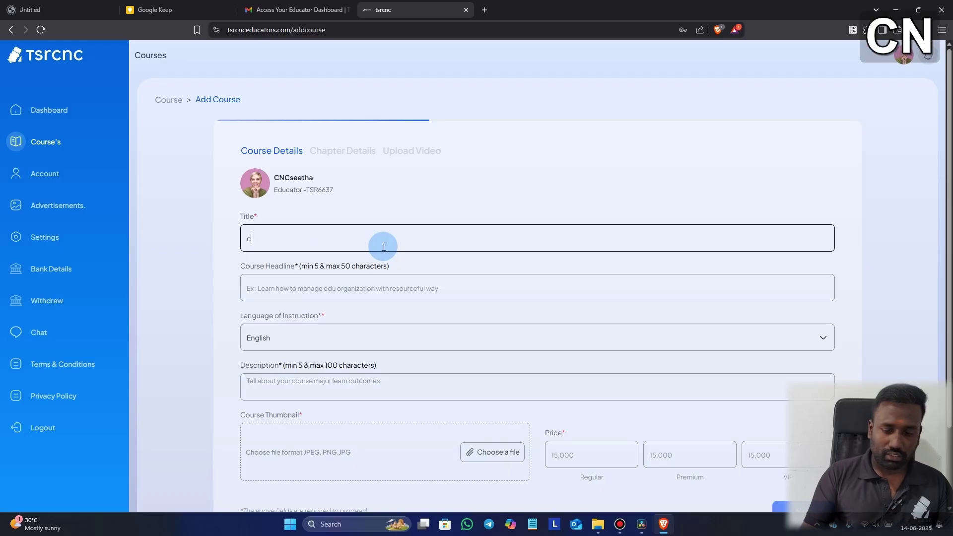
{"action": "key", "text": "BackSpace"}
{"action": "key", "text": "BackSpace"}
{"action": "key", "text": "BackSpace"}
{"action": "key", "text": "BackSpace"}
{"action": "key", "text": "Caps_Lock"}
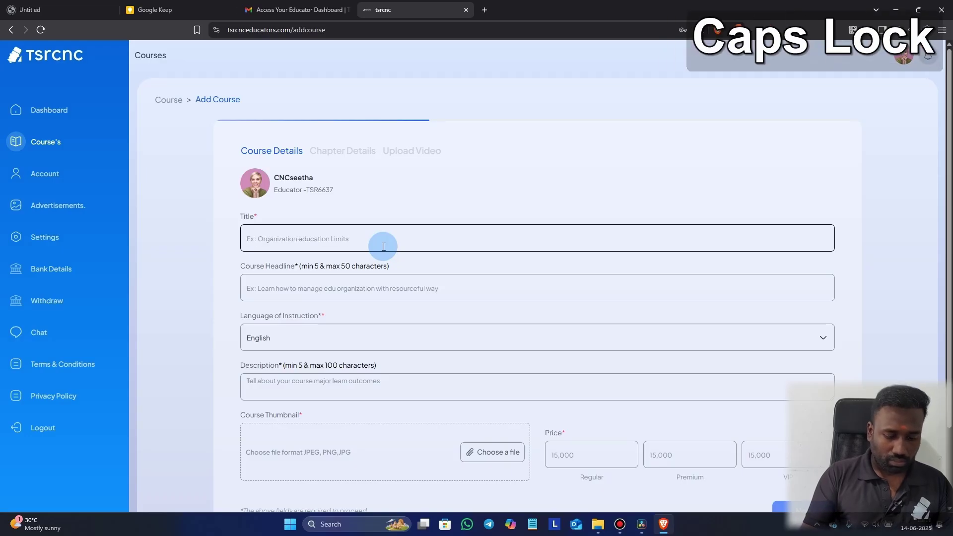
{"action": "type", "text": "CNC"}
{"action": "key", "text": "Caps_Lock"}
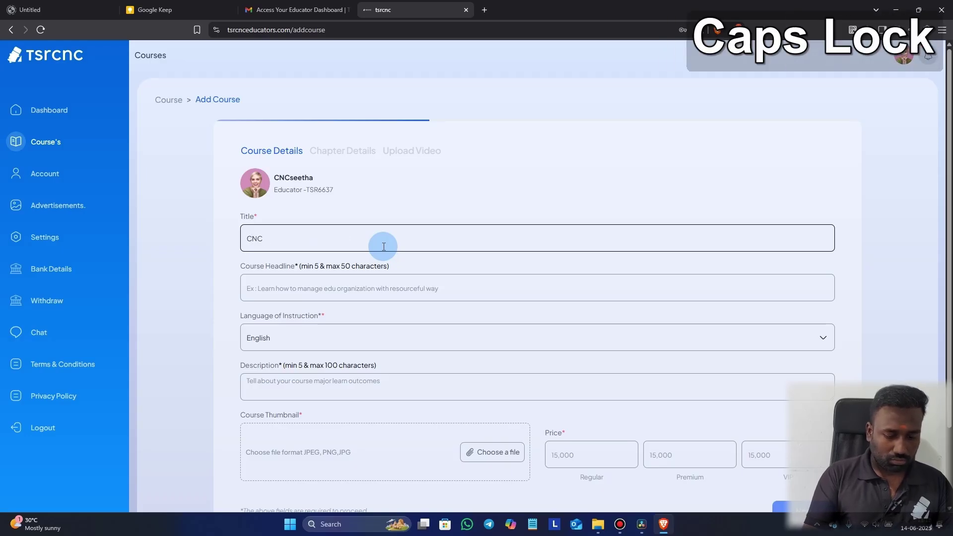
{"action": "type", "text": "progra"}
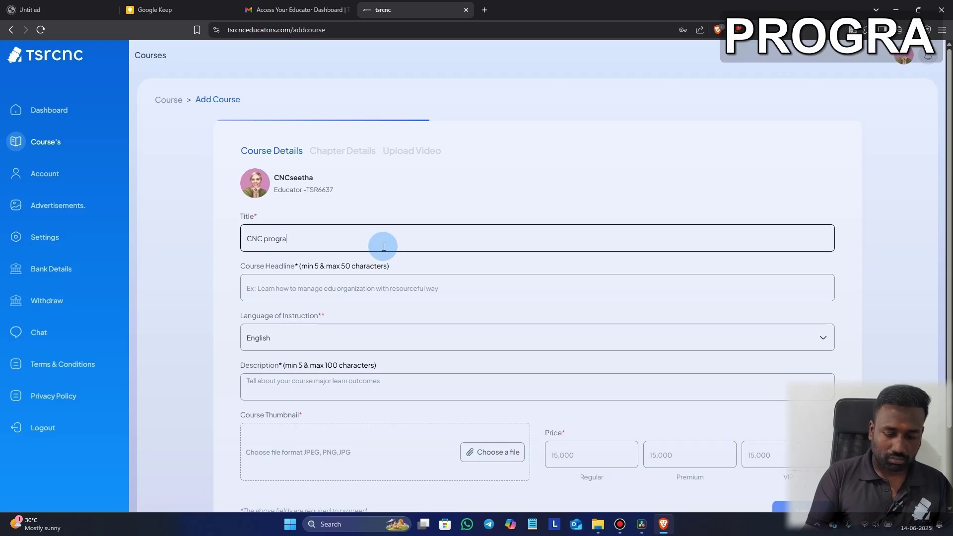
{"action": "type", "text": "n"}
{"action": "key", "text": "BackSpace"}
{"action": "type", "text": "mi"}
{"action": "key", "text": "BackSpace"}
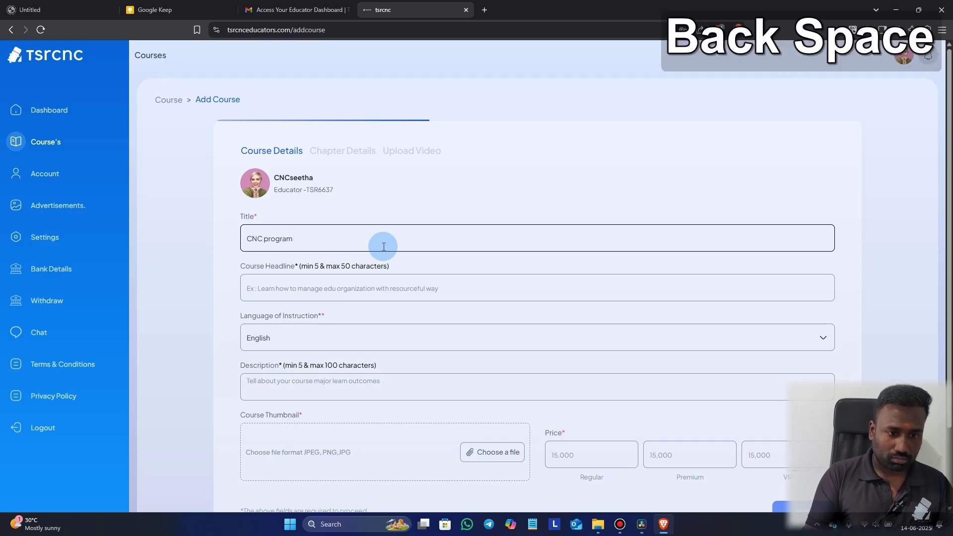
{"action": "type", "text": "min"}
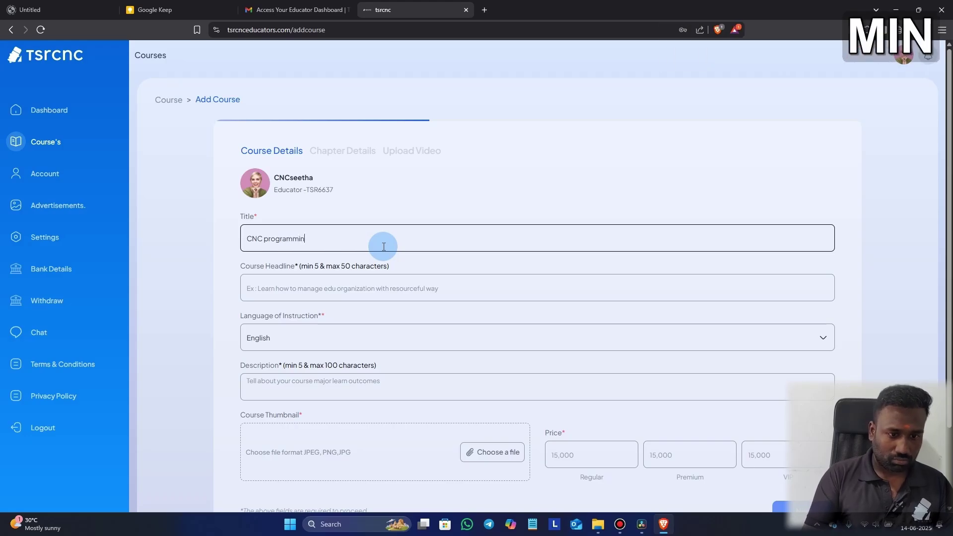
{"action": "type", "text": "g fanuc"}
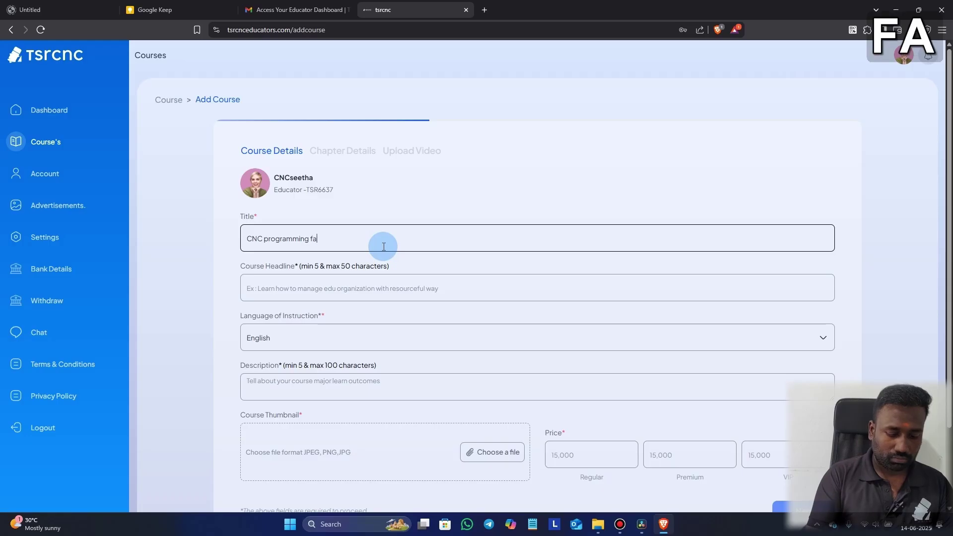
- Enter the course headline 'cnc manual programming in machine exp'
{"action": "left_click", "coordinate": [372, 286]}
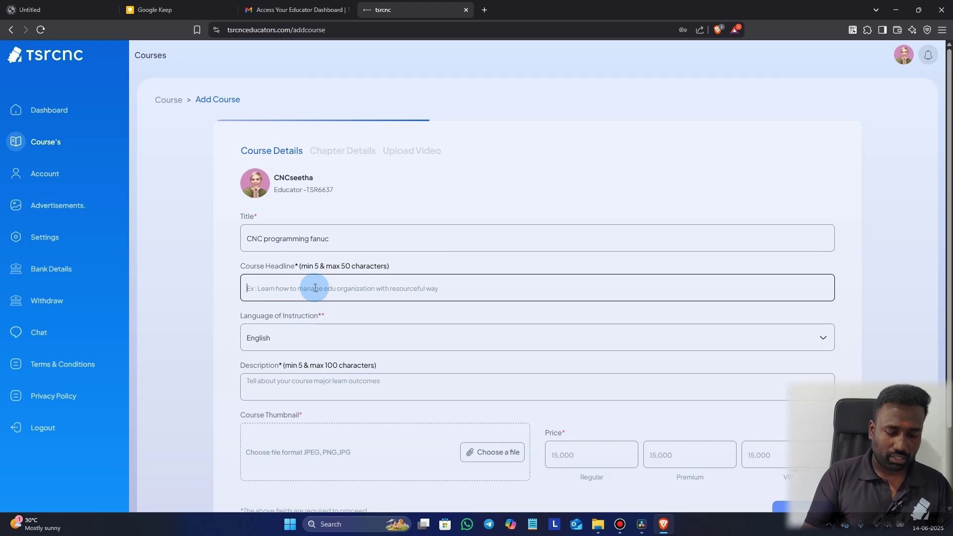
{"action": "type", "text": "cnc "}
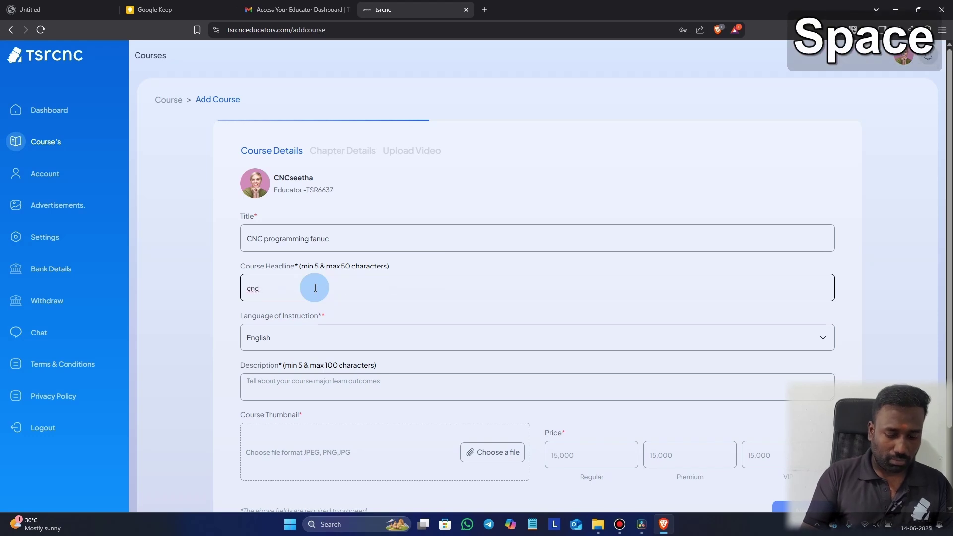
{"action": "type", "text": "manual"}
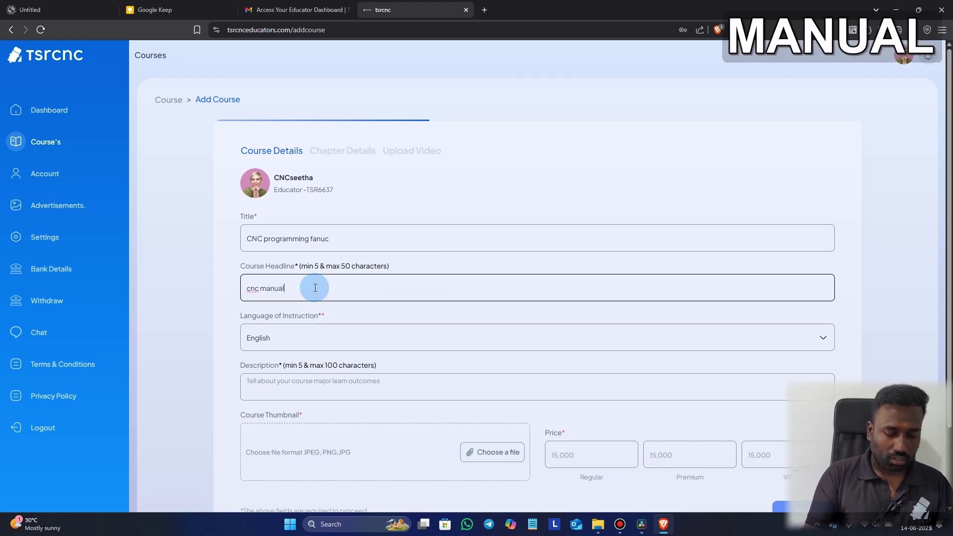
{"action": "type", "text": " progra"}
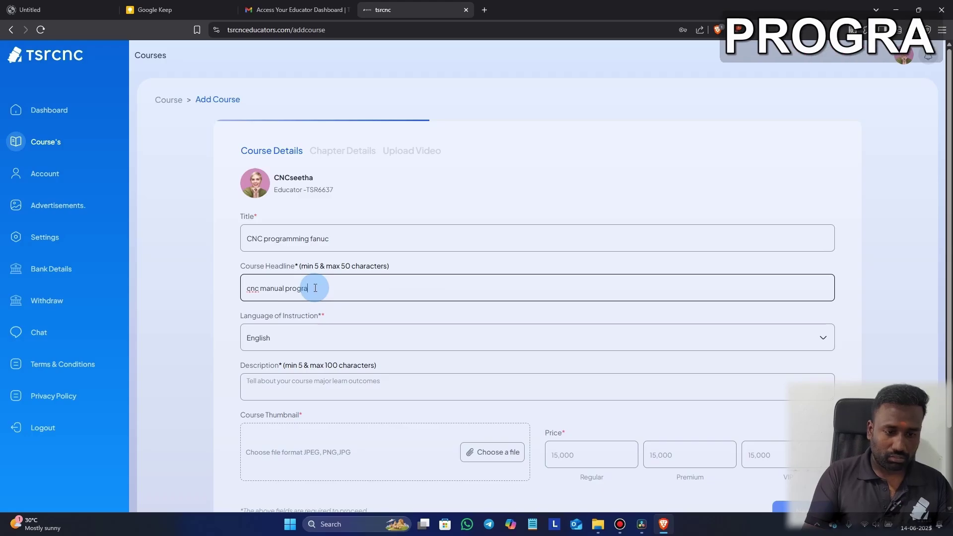
{"action": "type", "text": "mmin"}
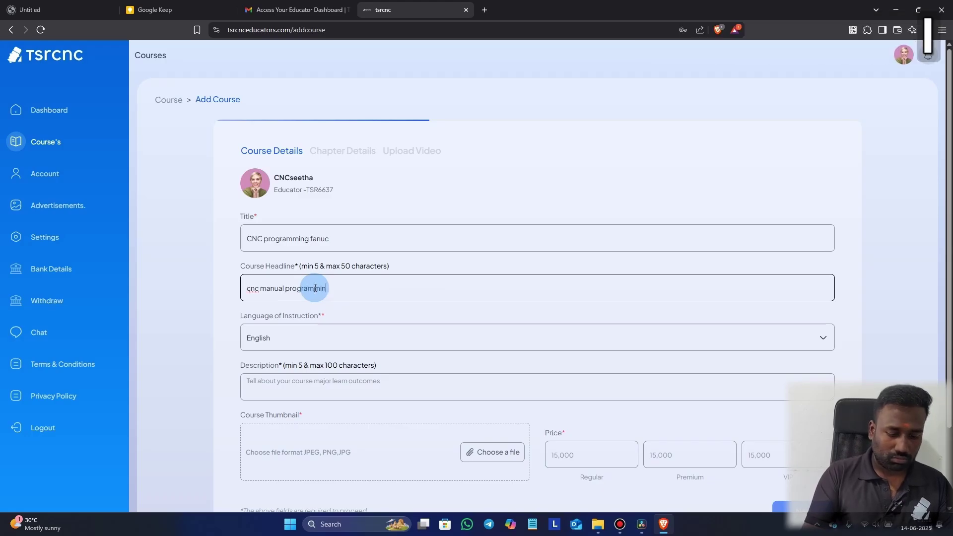
{"action": "type", "text": "g in"}
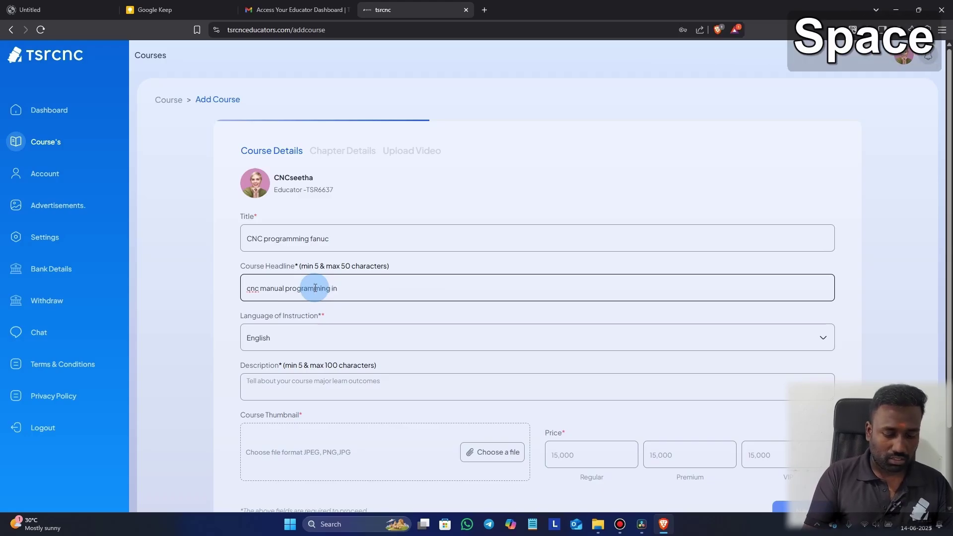
{"action": "type", "text": "ma"}
{"action": "key", "text": "BackSpace"}
{"action": "key", "text": "BackSpace"}
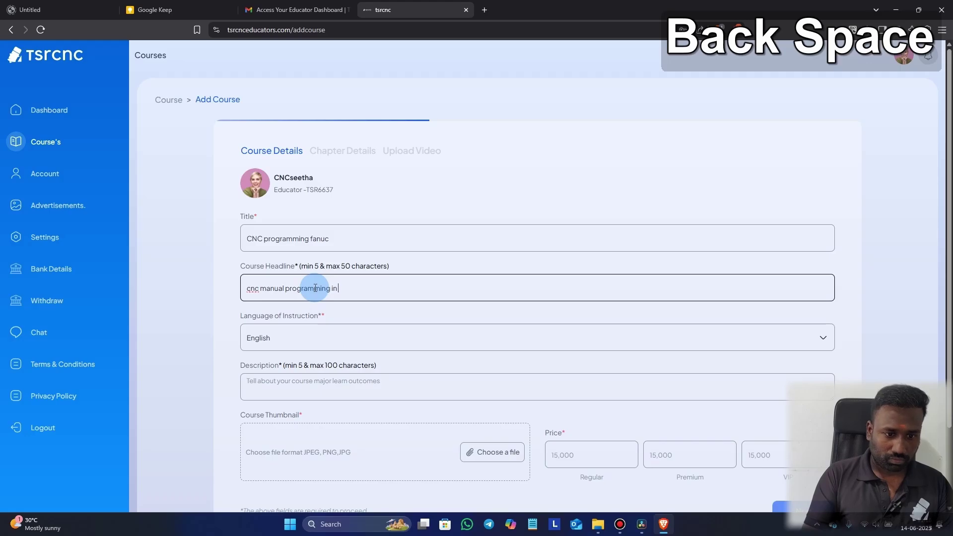
{"action": "key", "text": "space"}
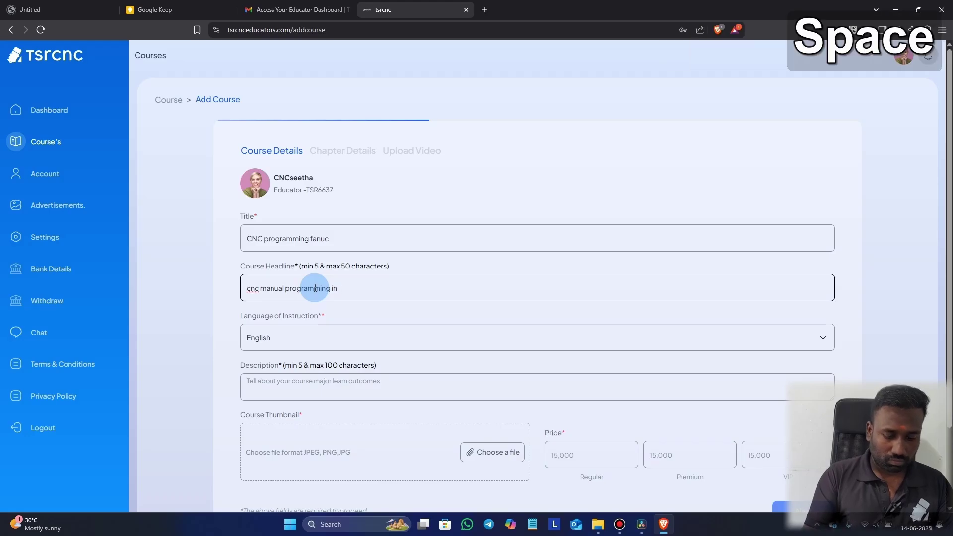
{"action": "type", "text": "machine "}
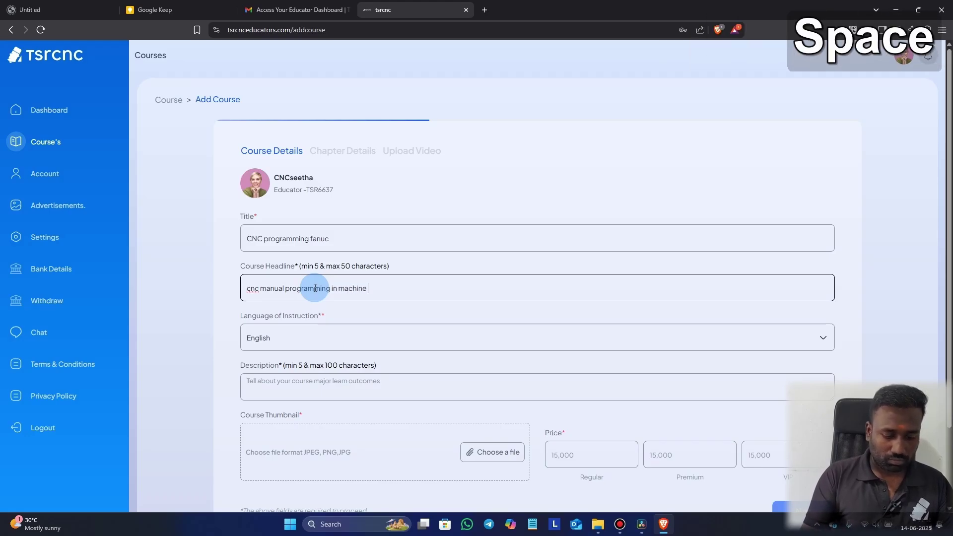
{"action": "type", "text": "ex"}
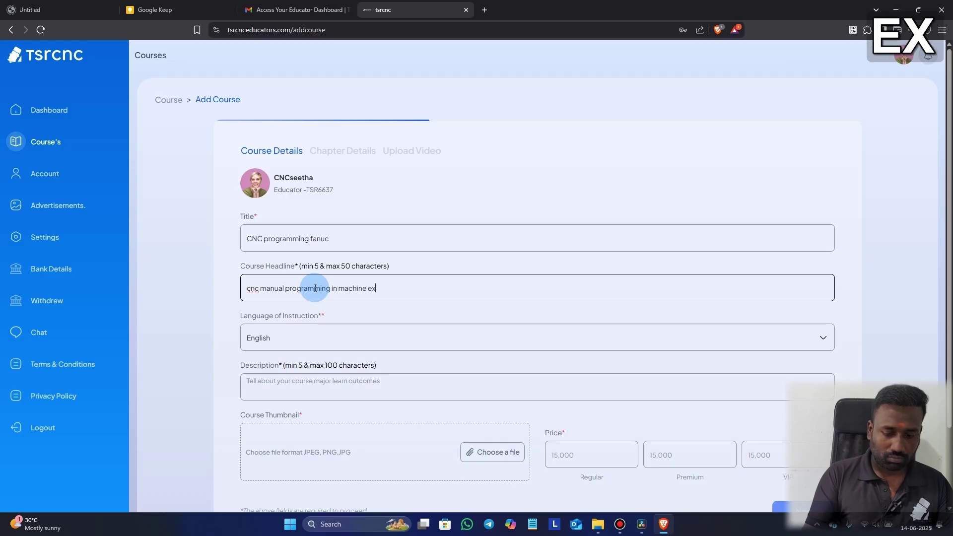
{"action": "type", "text": "p"}
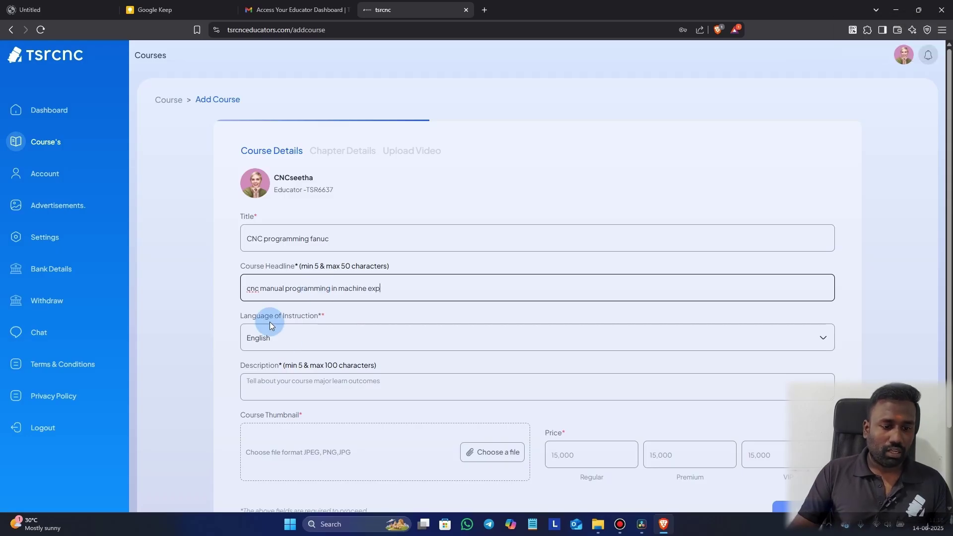
- Set the language of instruction to Others with language 'tamil'
{"action": "left_click", "coordinate": [280, 337]}
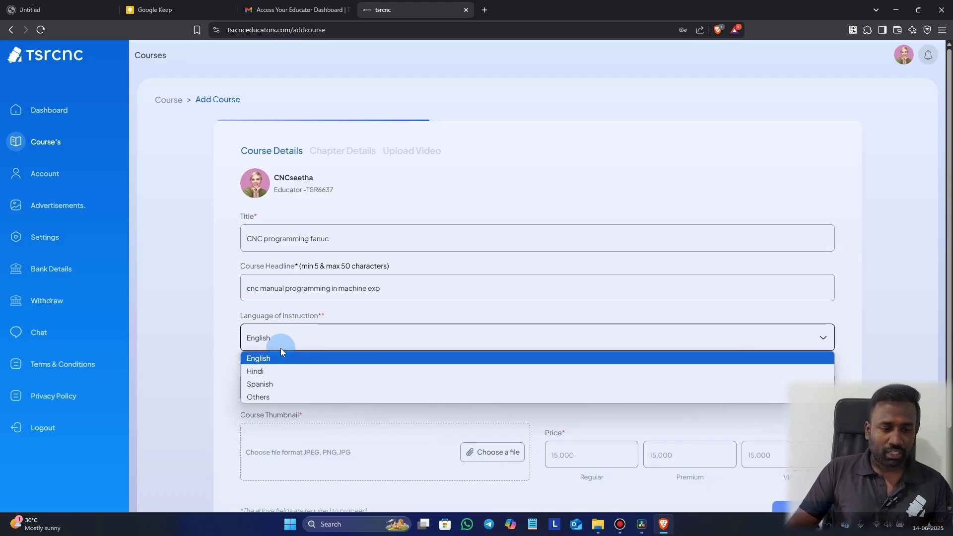
{"action": "left_click", "coordinate": [281, 396]}
{"action": "left_click", "coordinate": [299, 392]}
{"action": "type", "text": "tamil"}
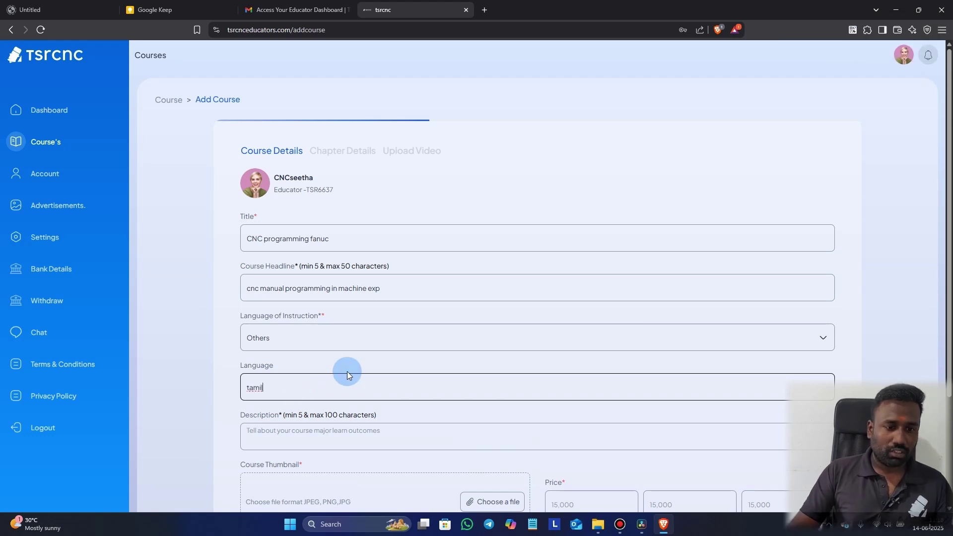
- Write the description 'cnc turning programming basic to advance'
{"action": "scroll", "coordinate": [347, 375], "scroll_direction": "down", "scroll_amount": 3}
{"action": "left_click", "coordinate": [365, 293]}
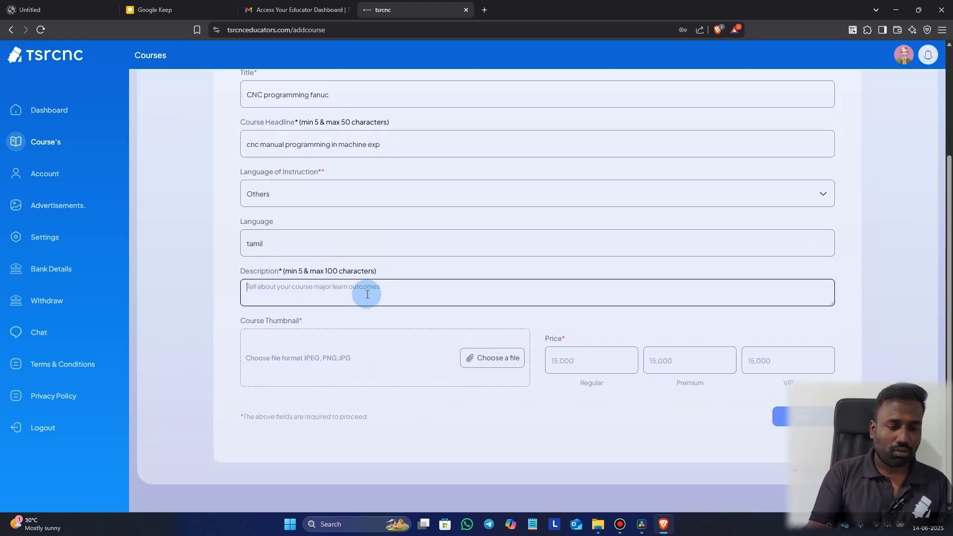
{"action": "type", "text": "h"}
{"action": "key", "text": "BackSpace"}
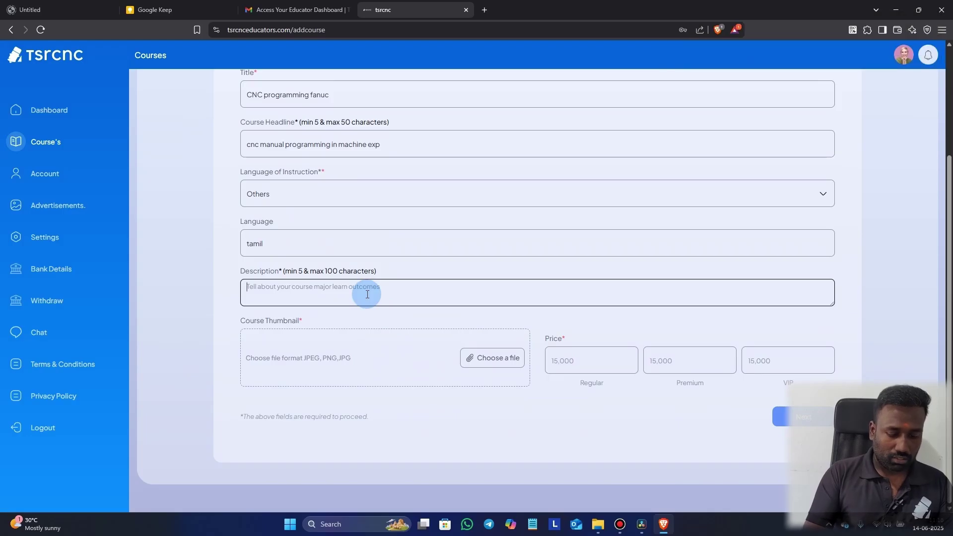
{"action": "type", "text": "cnc "}
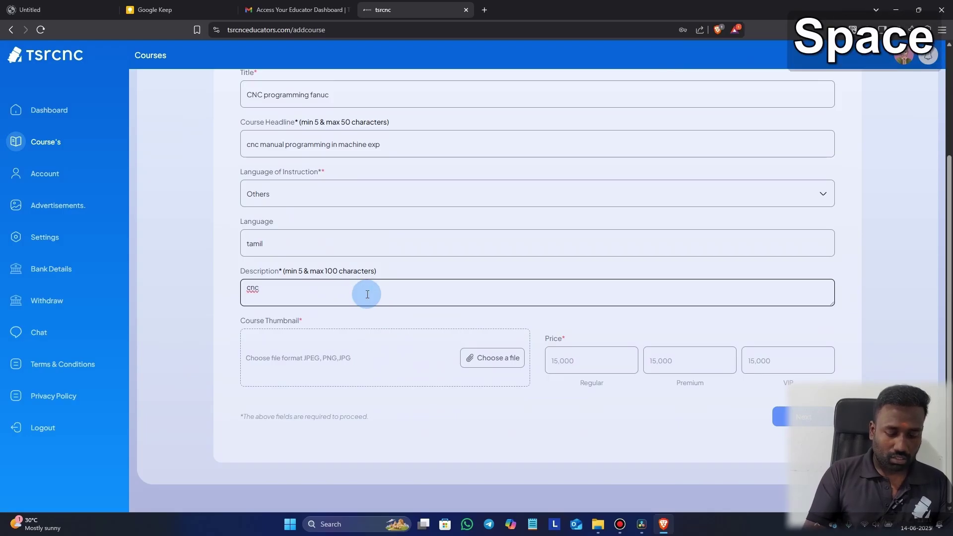
{"action": "type", "text": "turn"}
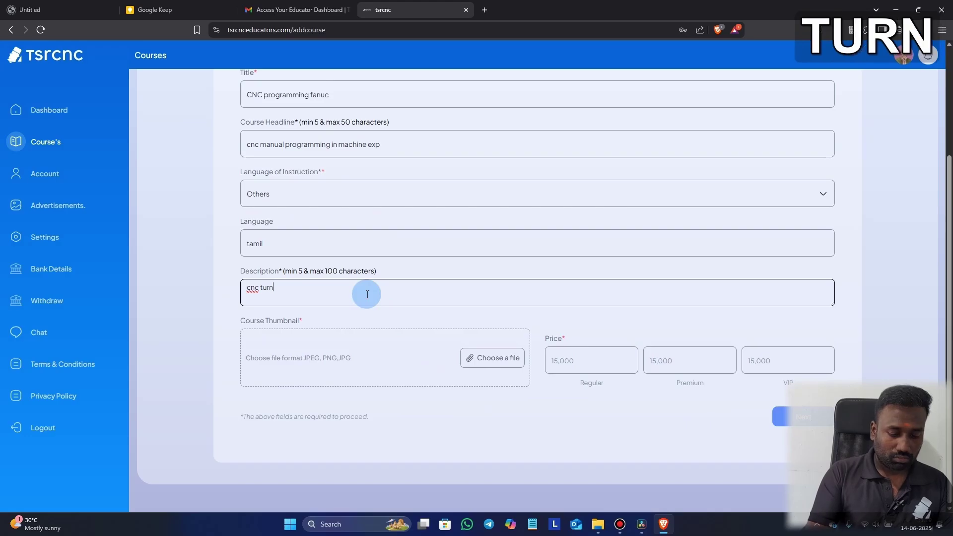
{"action": "type", "text": "ing pr"}
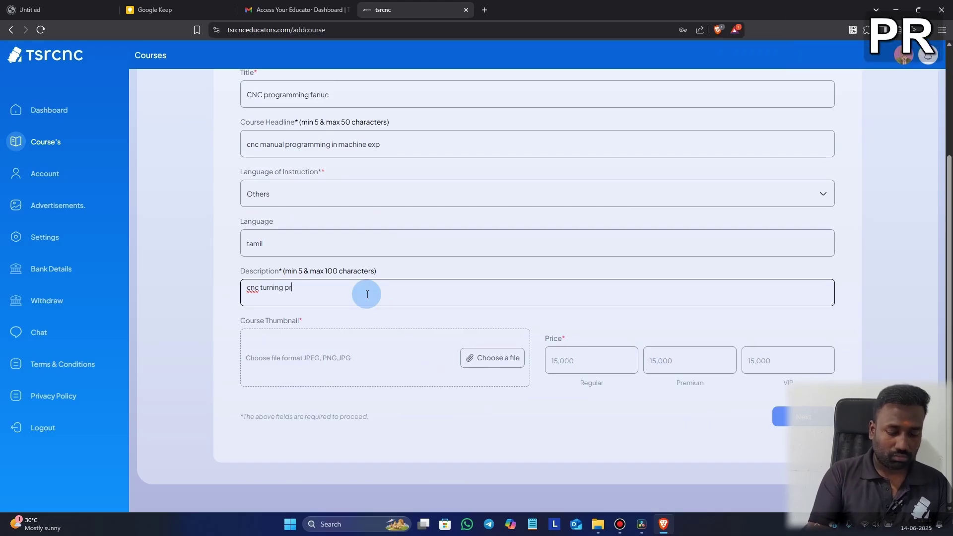
{"action": "type", "text": "ogramming "}
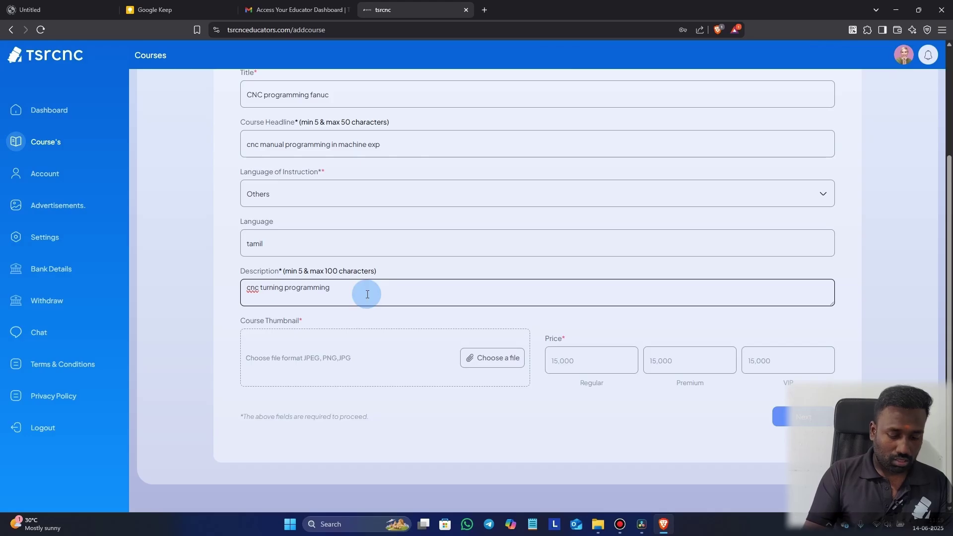
{"action": "type", "text": "basi"}
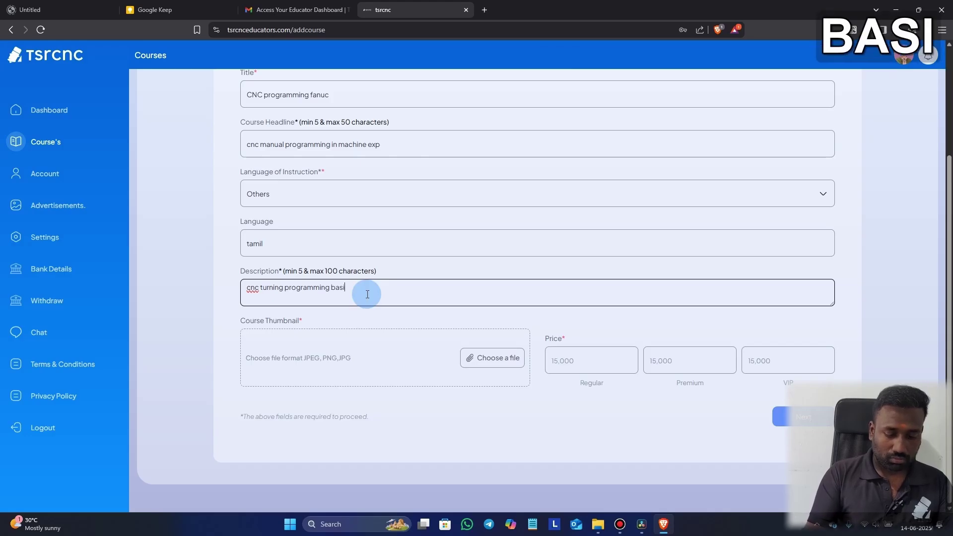
{"action": "type", "text": "c to a"}
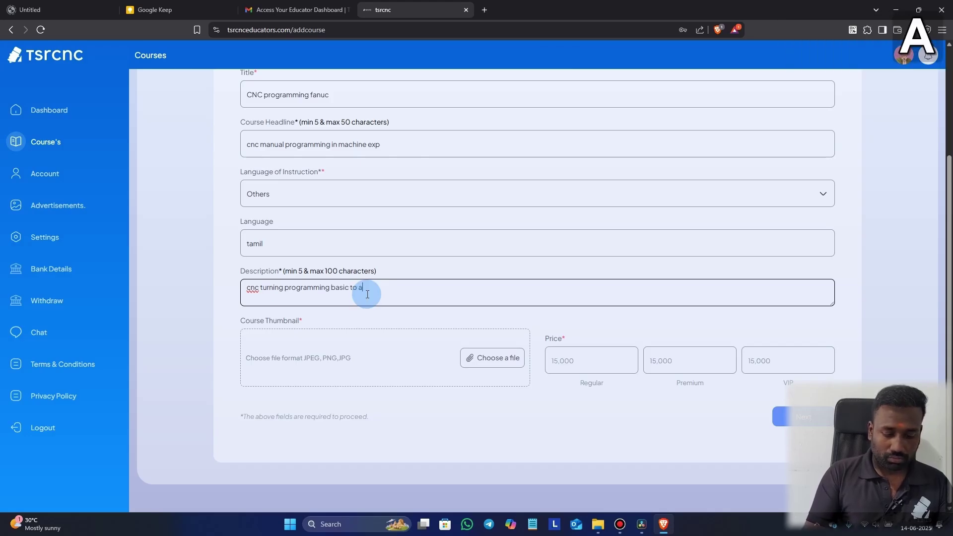
{"action": "type", "text": "dvance"}
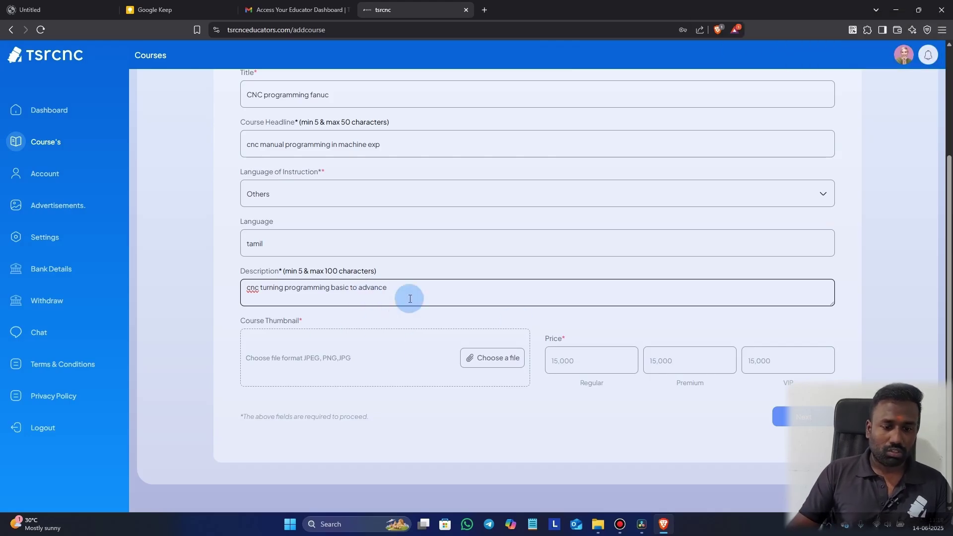
- Choose 'cnc- turning' from G: > My Drive > cnc fanuc turning manual programming as the thumbnail
{"action": "left_click", "coordinate": [499, 361]}
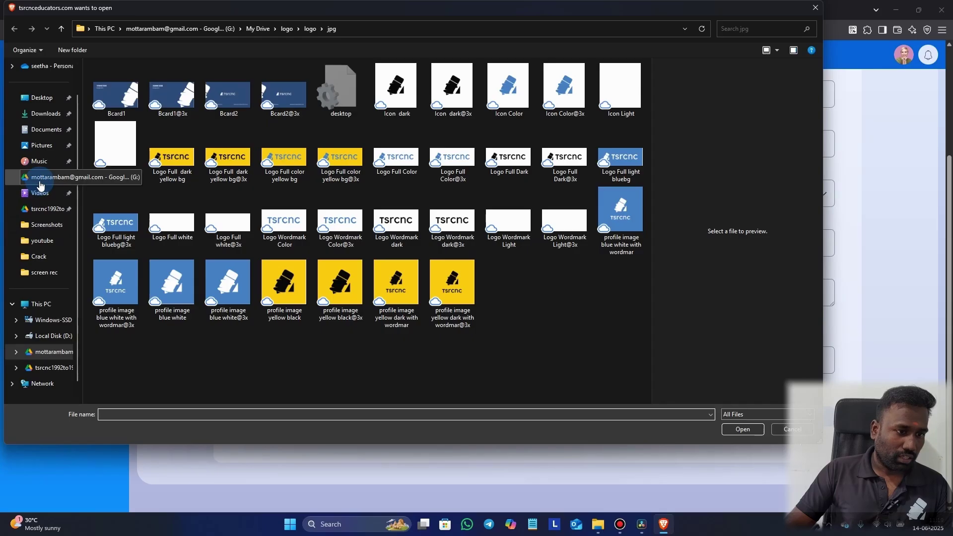
{"action": "left_click", "coordinate": [52, 351]}
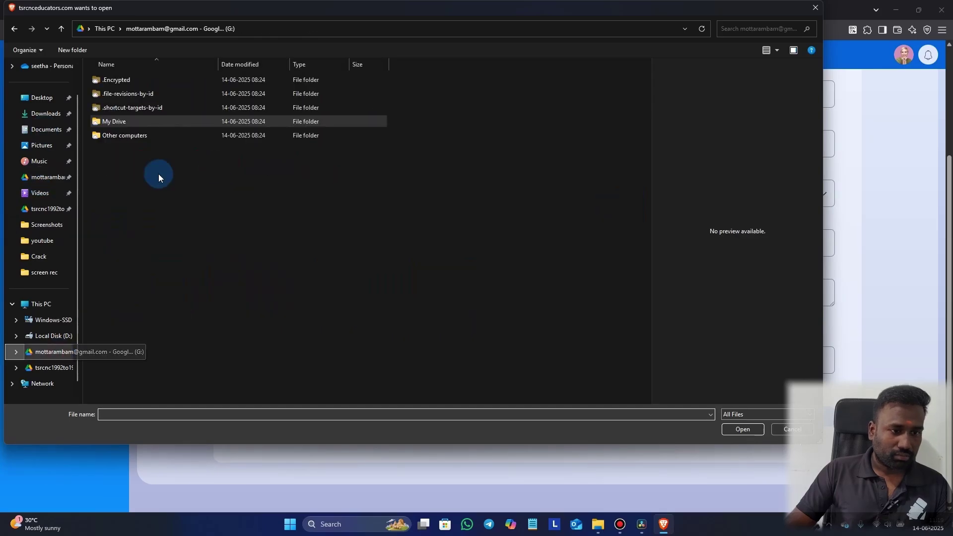
{"action": "double_click", "coordinate": [119, 121]}
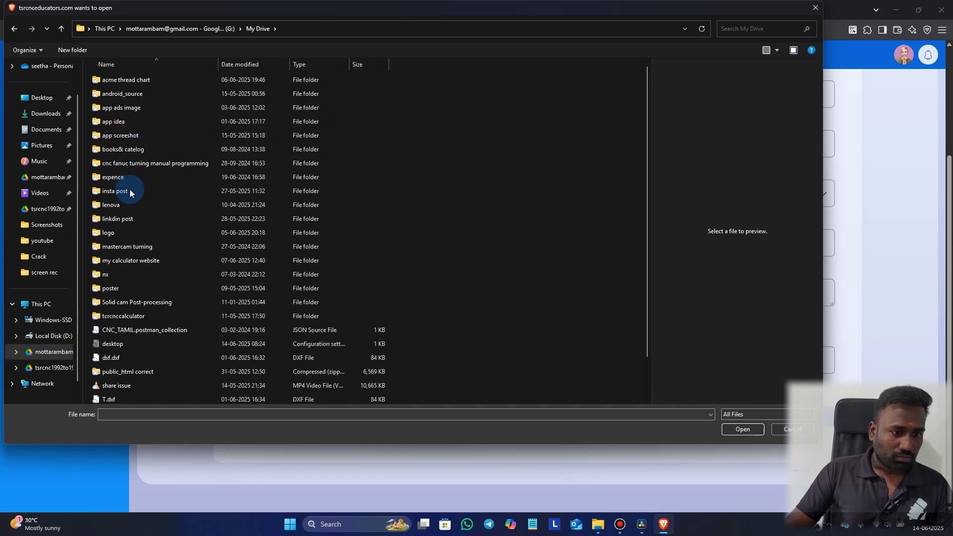
{"action": "double_click", "coordinate": [147, 164]}
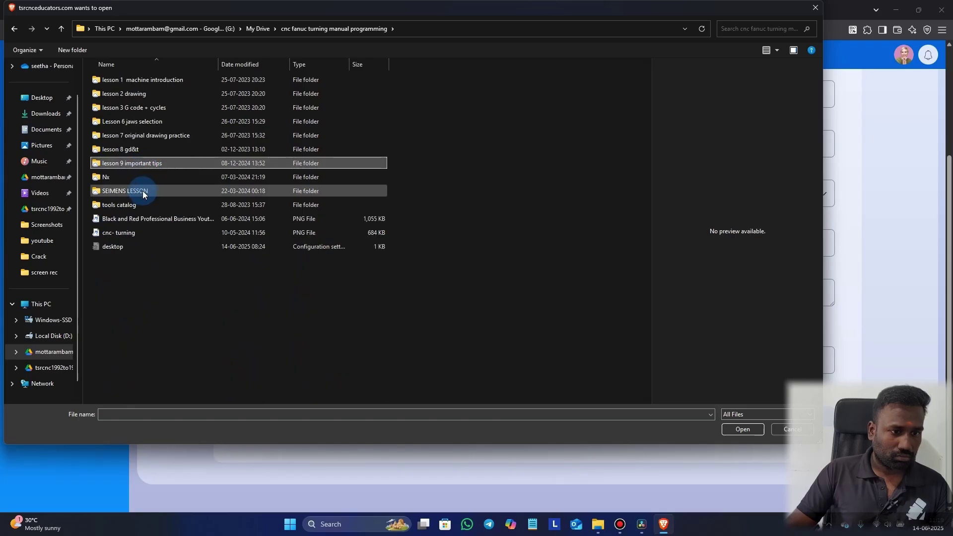
{"action": "left_click", "coordinate": [143, 234]}
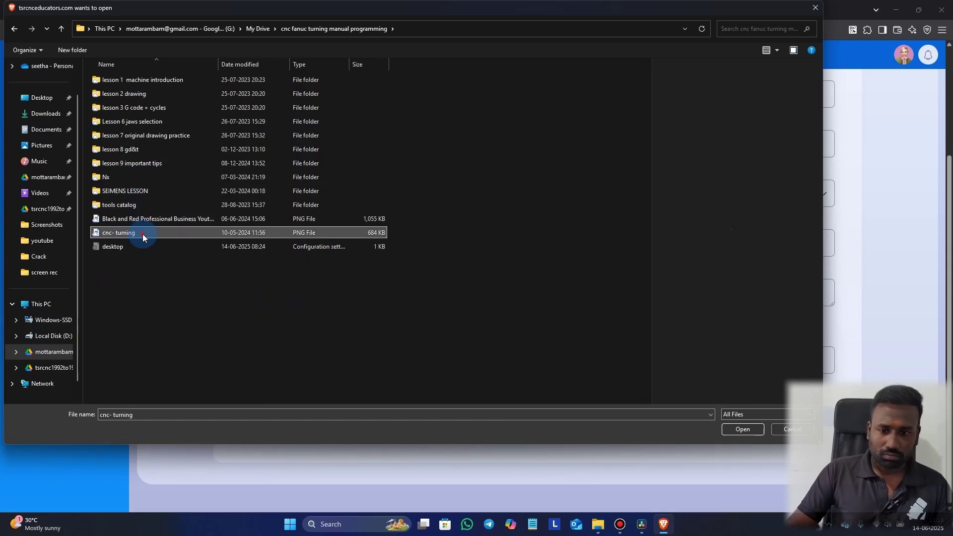
{"action": "left_click", "coordinate": [750, 430]}
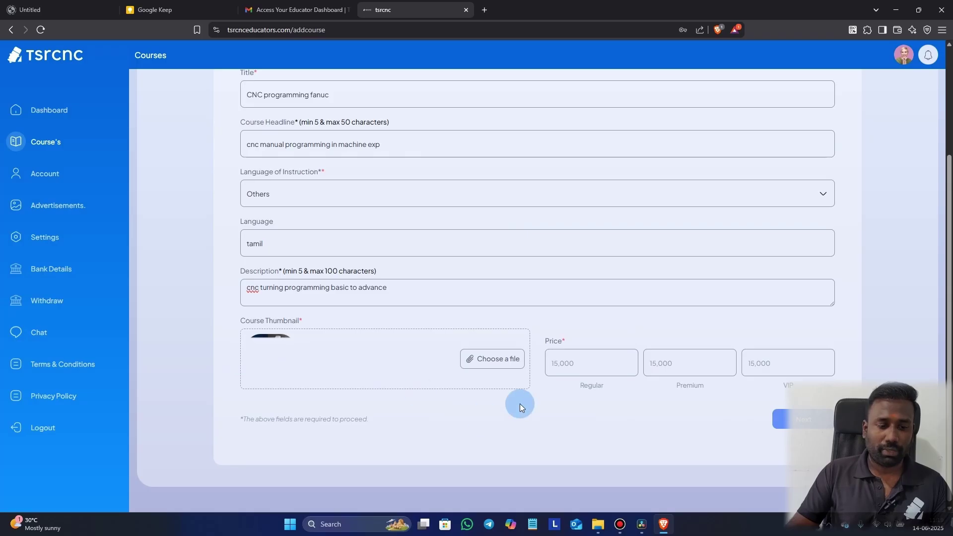
{"action": "left_click", "coordinate": [602, 363]}
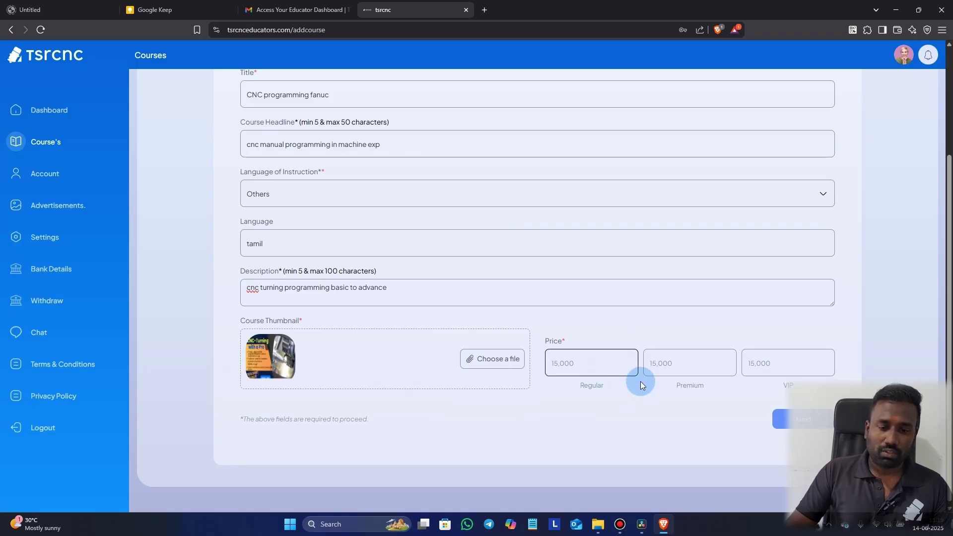
{"action": "scroll", "coordinate": [674, 366], "scroll_direction": "up", "scroll_amount": 3}
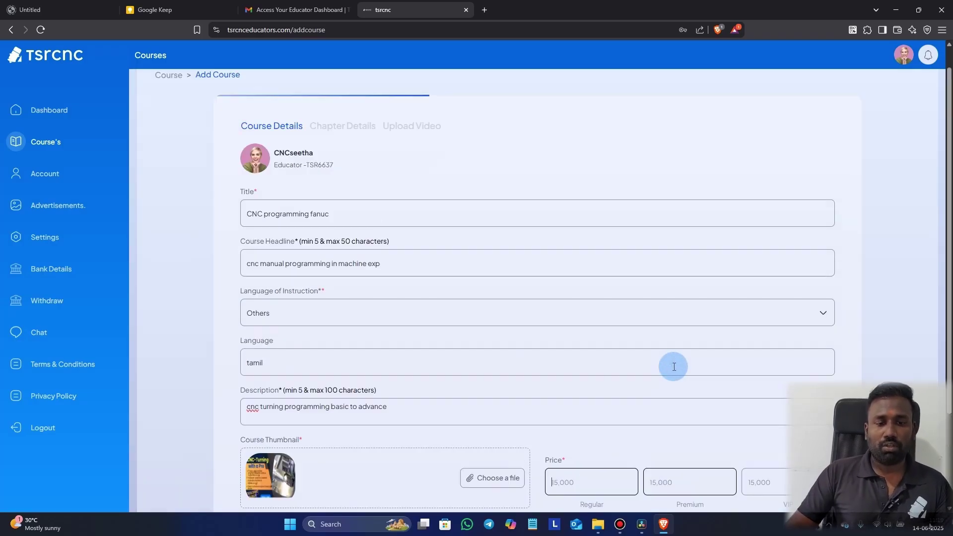
{"action": "scroll", "coordinate": [673, 366], "scroll_direction": "down", "scroll_amount": 3}
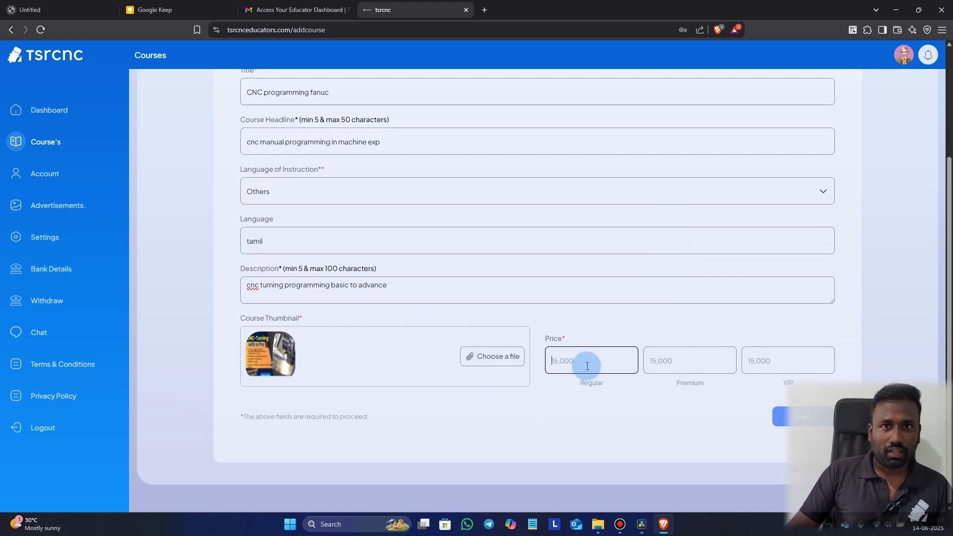
{"action": "left_click", "coordinate": [685, 363]}
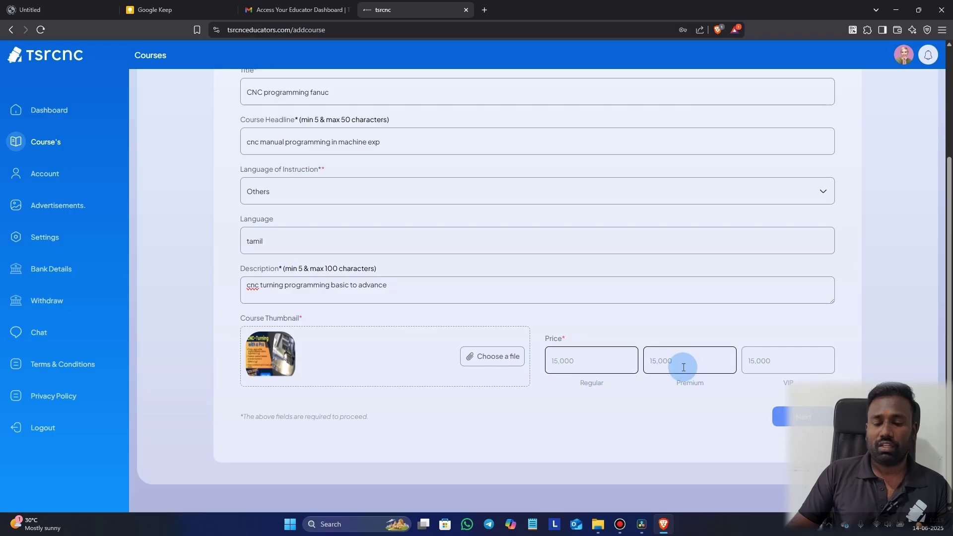
{"action": "left_click", "coordinate": [768, 362]}
{"action": "left_click", "coordinate": [586, 366]}
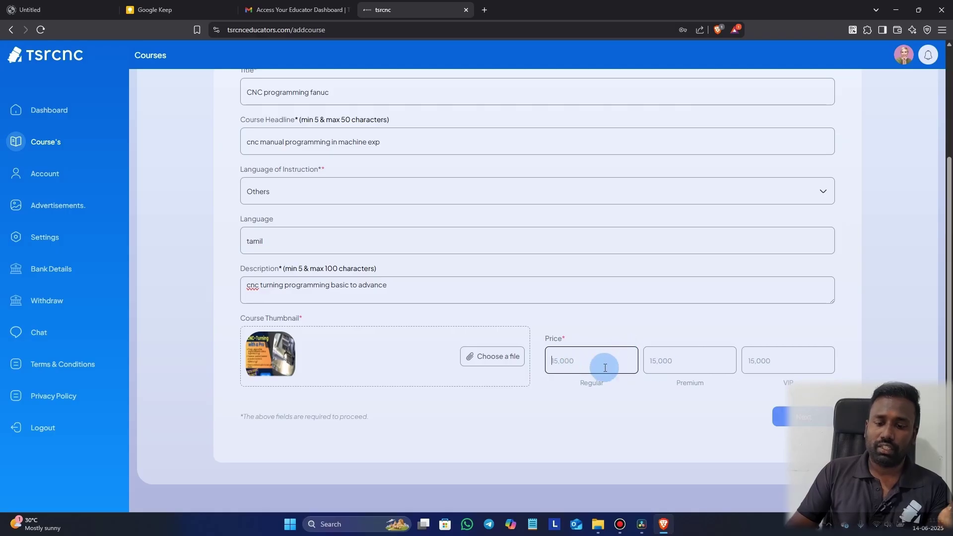
- Enter the course prices: Regular 5, Premium 10, and VIP 15
{"action": "left_click", "coordinate": [691, 360]}
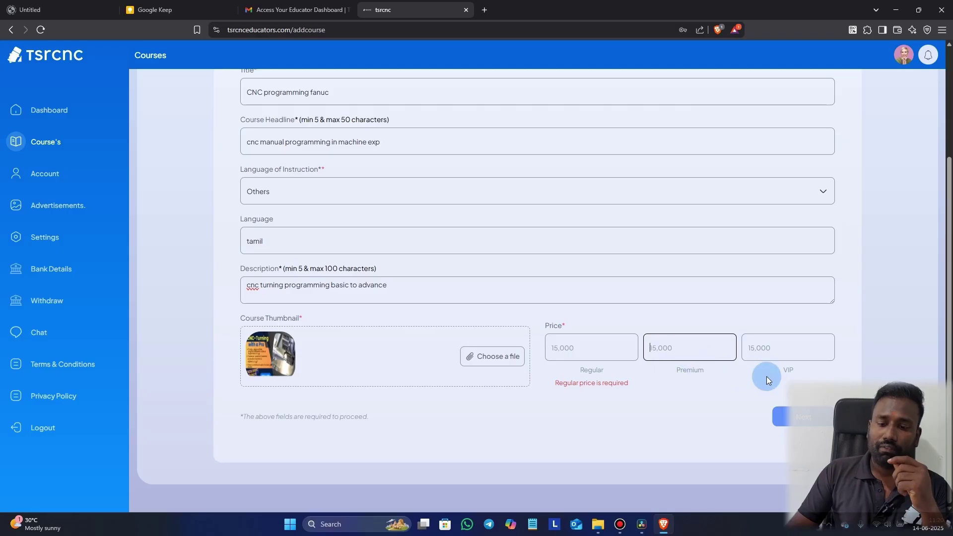
{"action": "left_click", "coordinate": [774, 354]}
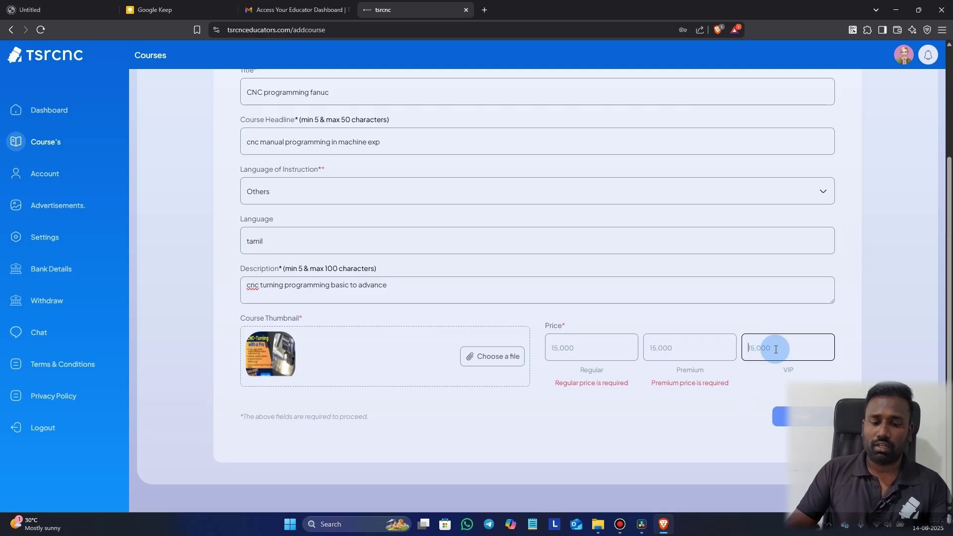
{"action": "left_click", "coordinate": [570, 352]}
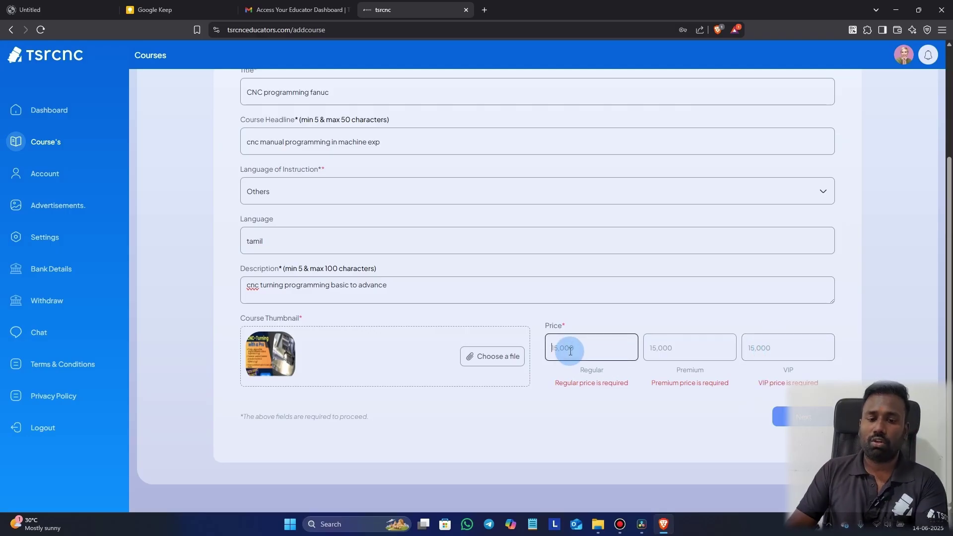
{"action": "type", "text": "5"}
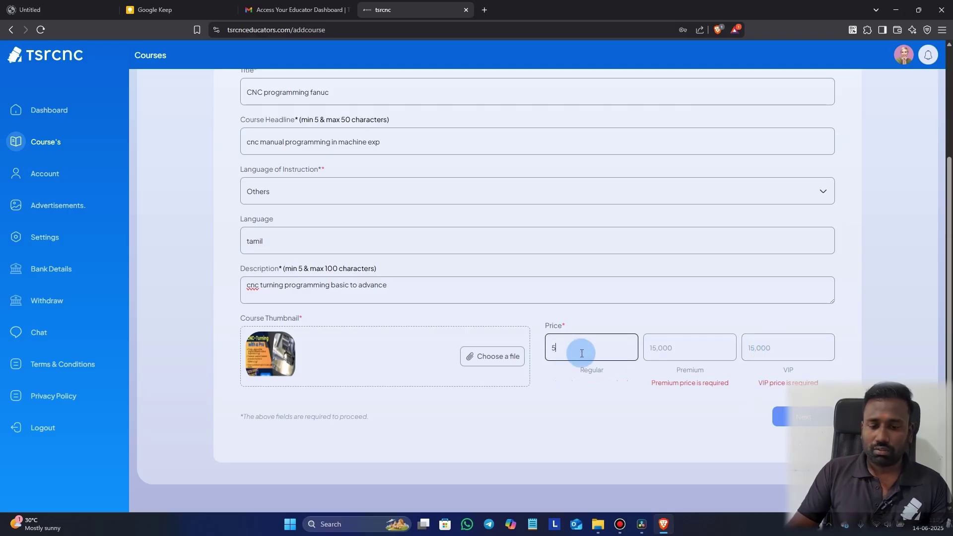
{"action": "left_click", "coordinate": [672, 355]}
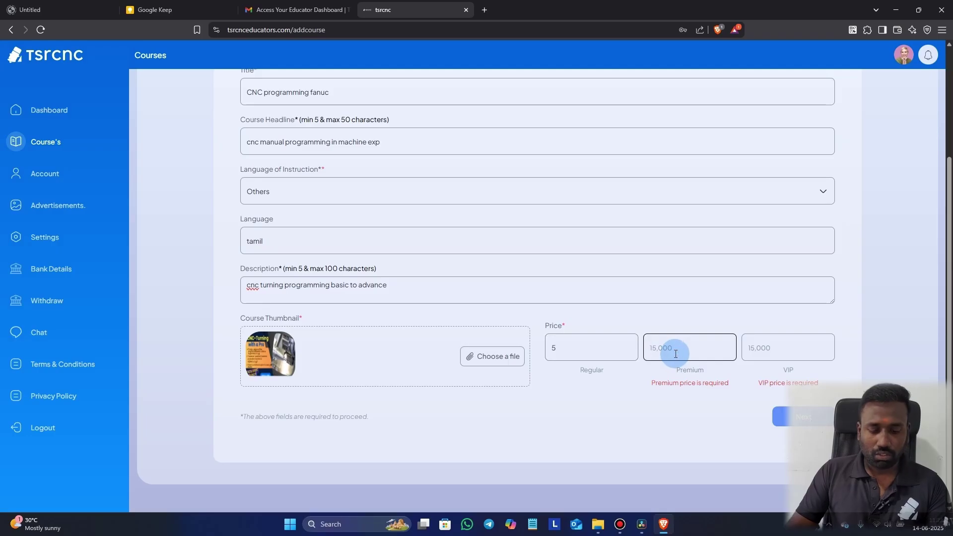
{"action": "type", "text": "10"}
{"action": "left_click", "coordinate": [748, 346]}
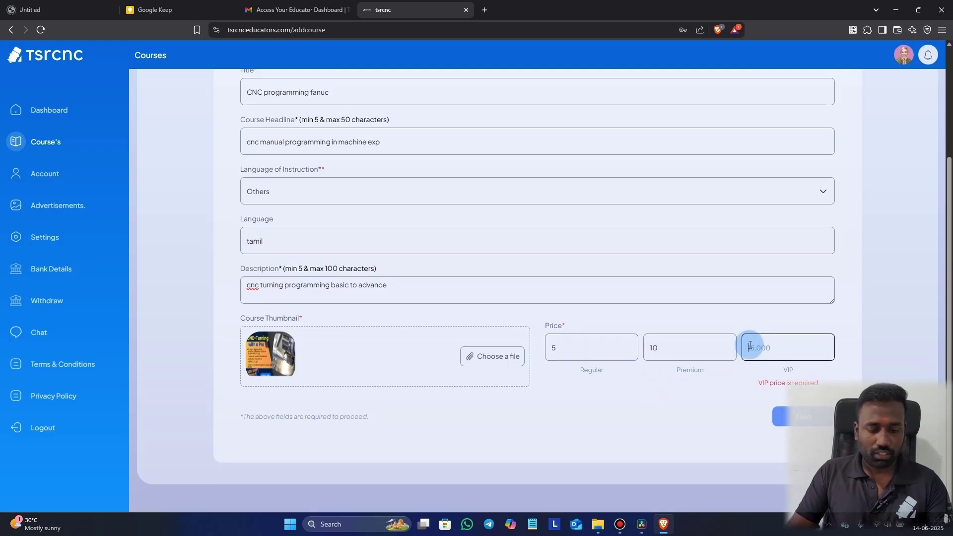
{"action": "type", "text": "15"}
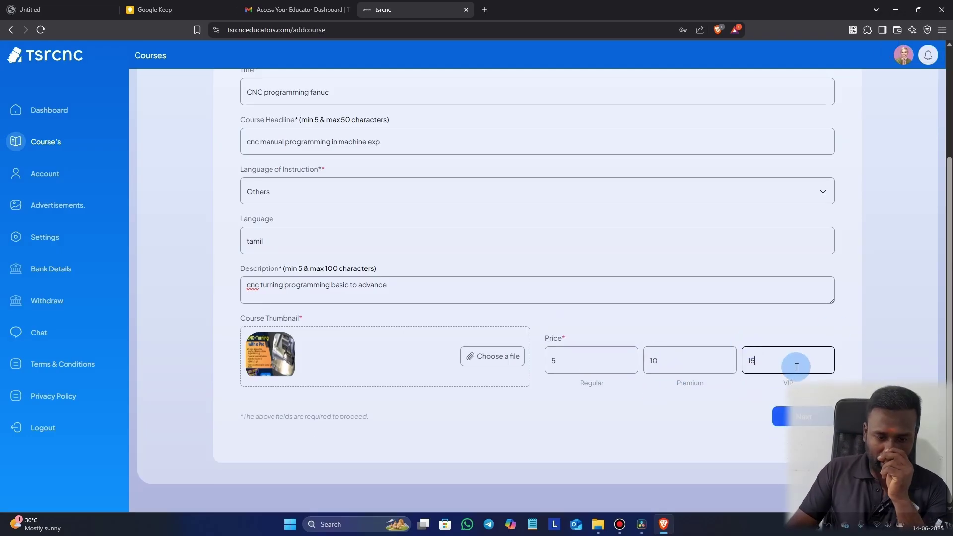
- Continue to the chapter step and add a first chapter named 'intro'
{"action": "left_click", "coordinate": [804, 415]}
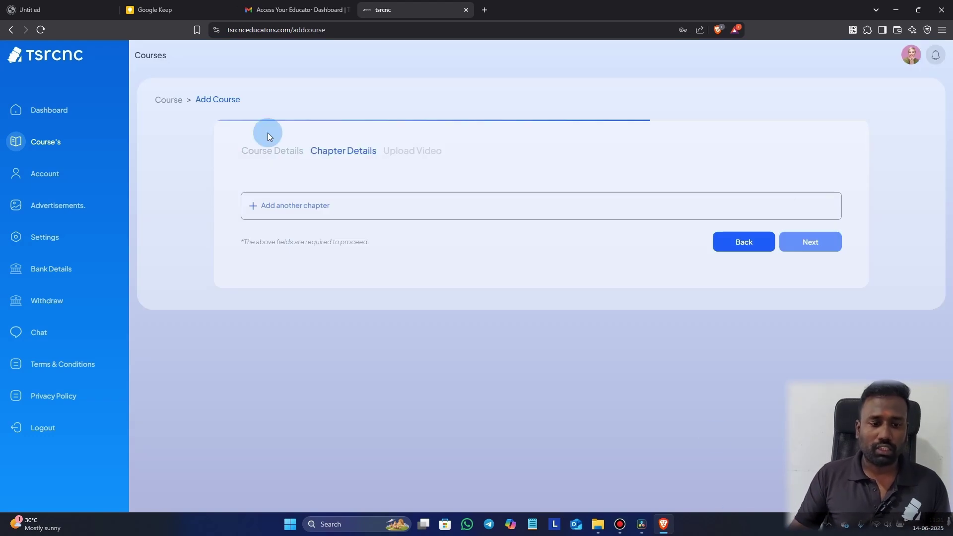
{"action": "left_click", "coordinate": [337, 161]}
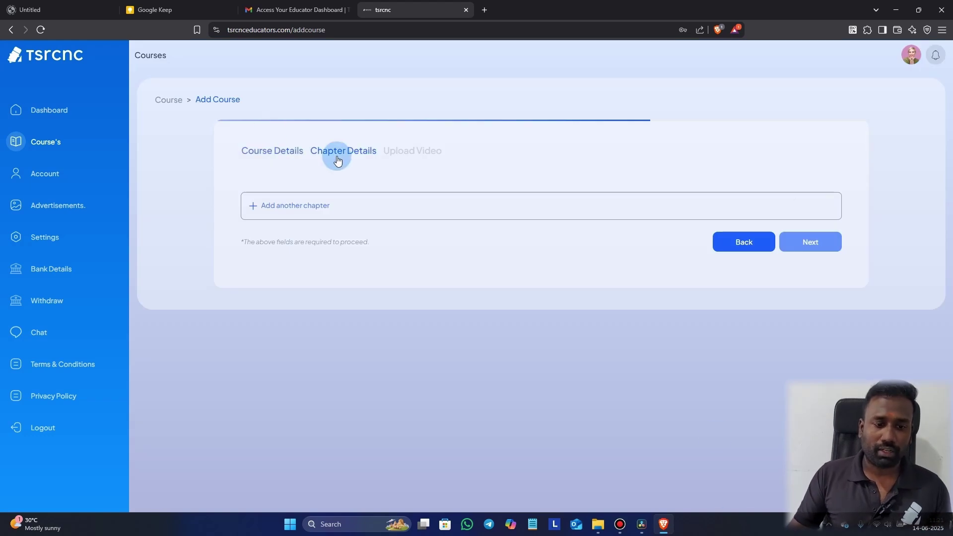
{"action": "left_click", "coordinate": [402, 162]}
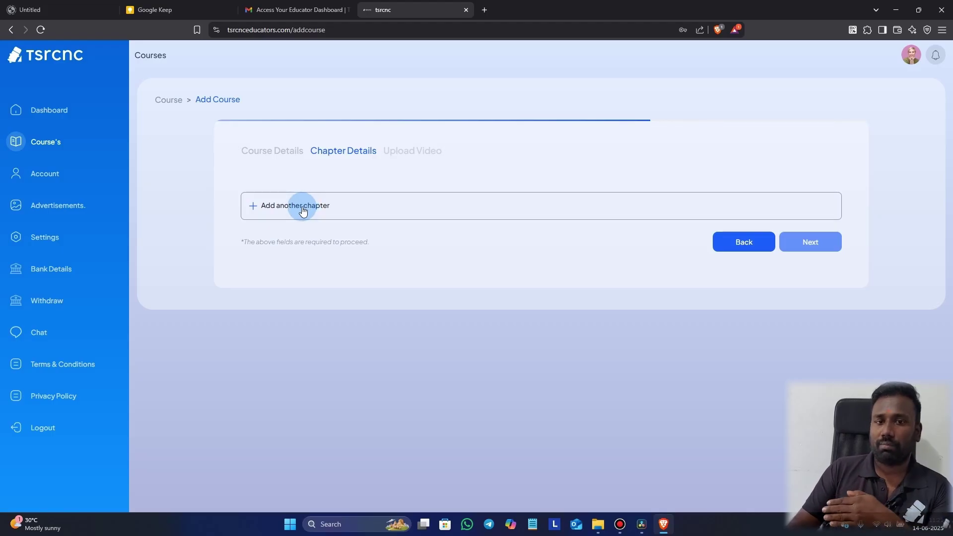
{"action": "left_click", "coordinate": [303, 211]}
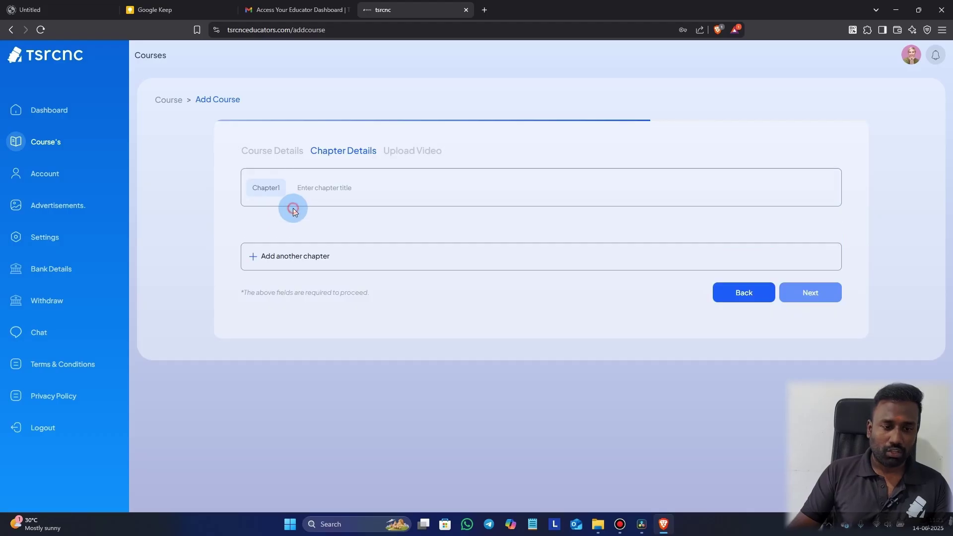
{"action": "left_click", "coordinate": [342, 192]}
{"action": "type", "text": "intr"}
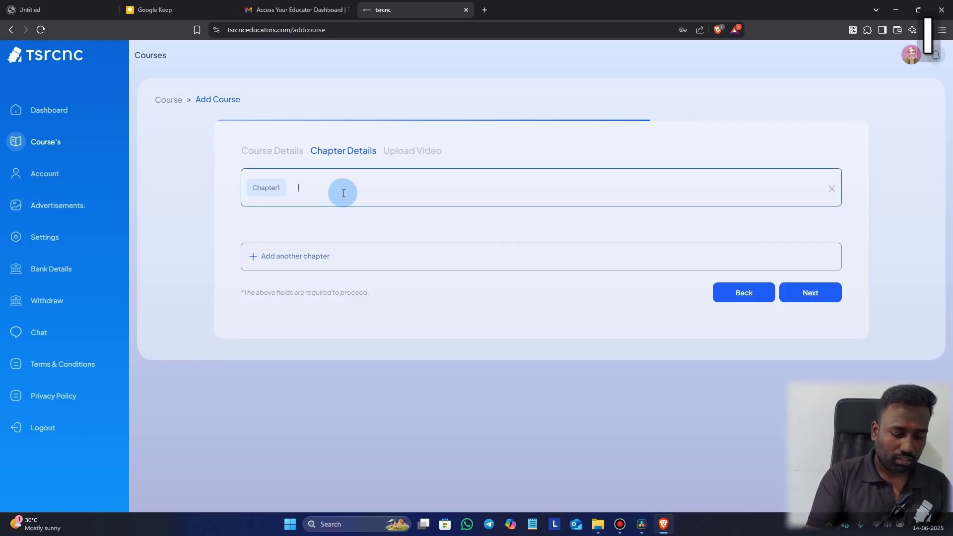
{"action": "type", "text": "po"}
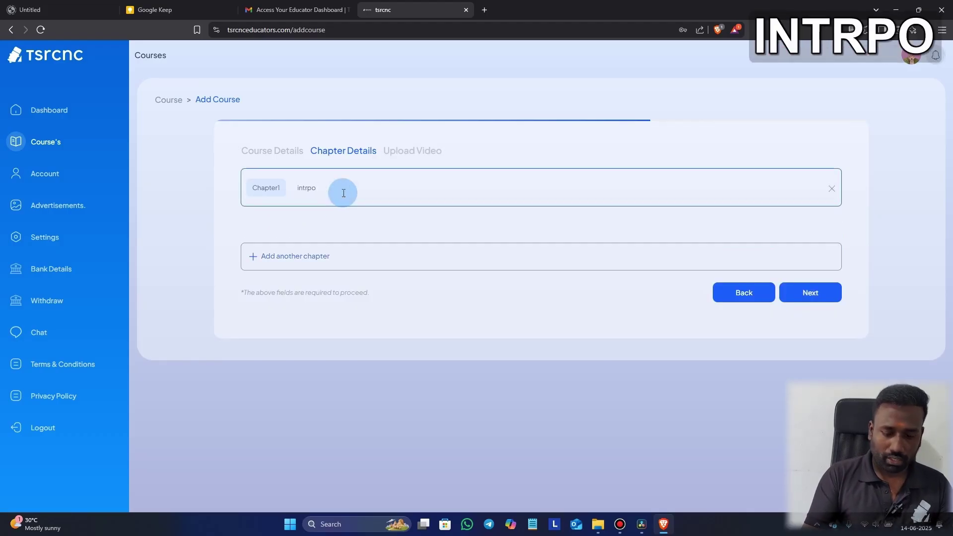
{"action": "key", "text": "BackSpace"}
{"action": "key", "text": "BackSpace"}
{"action": "type", "text": "o"}
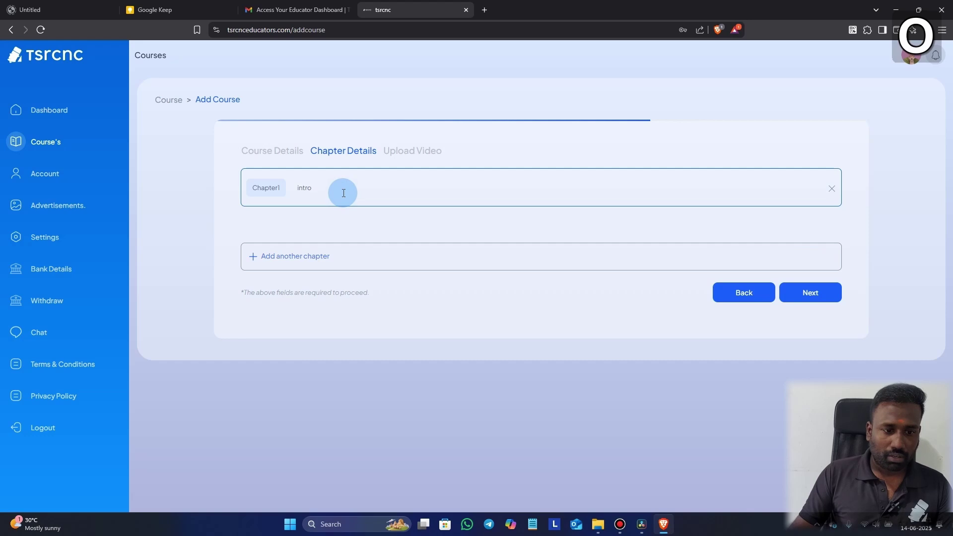
- Add a second chapter named 'basic' and continue to the Upload Video step
{"action": "left_click", "coordinate": [273, 258]}
{"action": "left_click", "coordinate": [345, 242]}
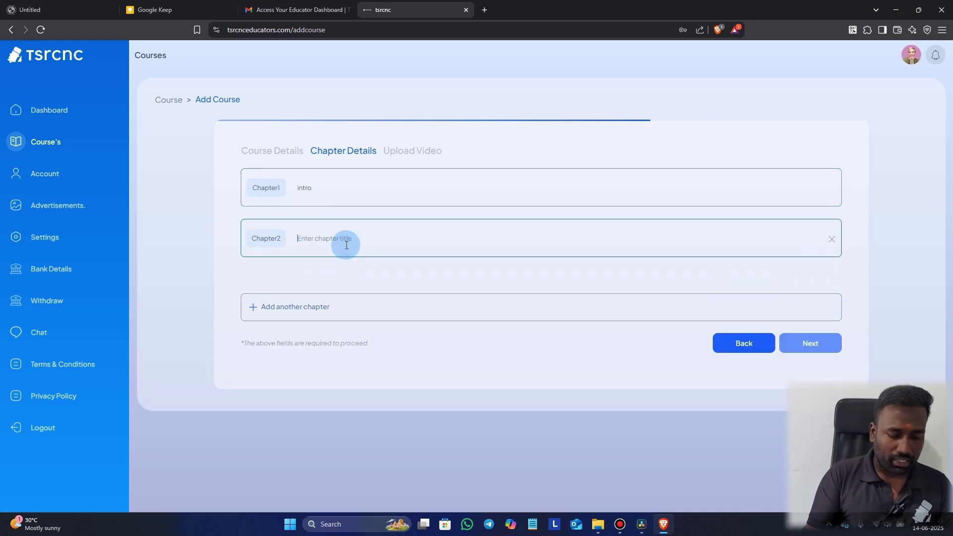
{"action": "type", "text": "basic"}
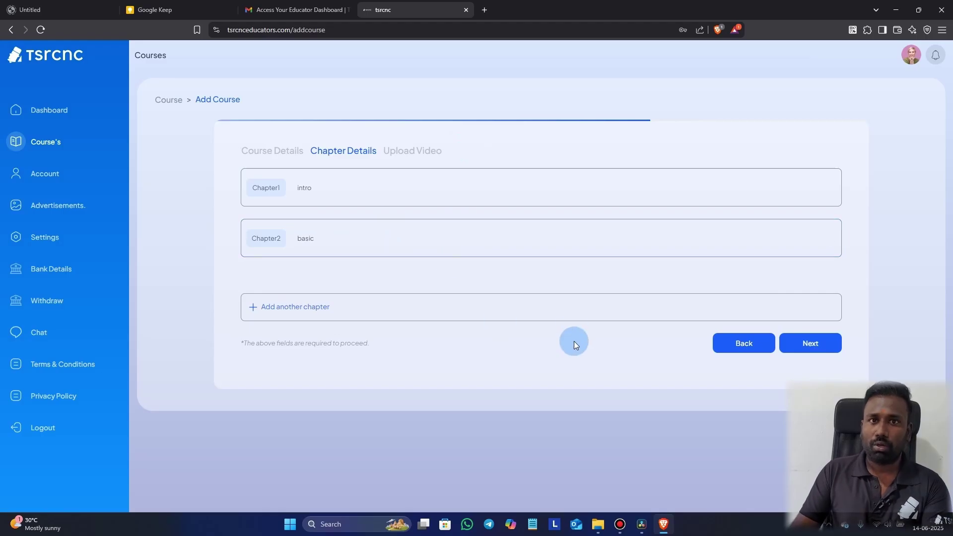
{"action": "left_click", "coordinate": [814, 342]}
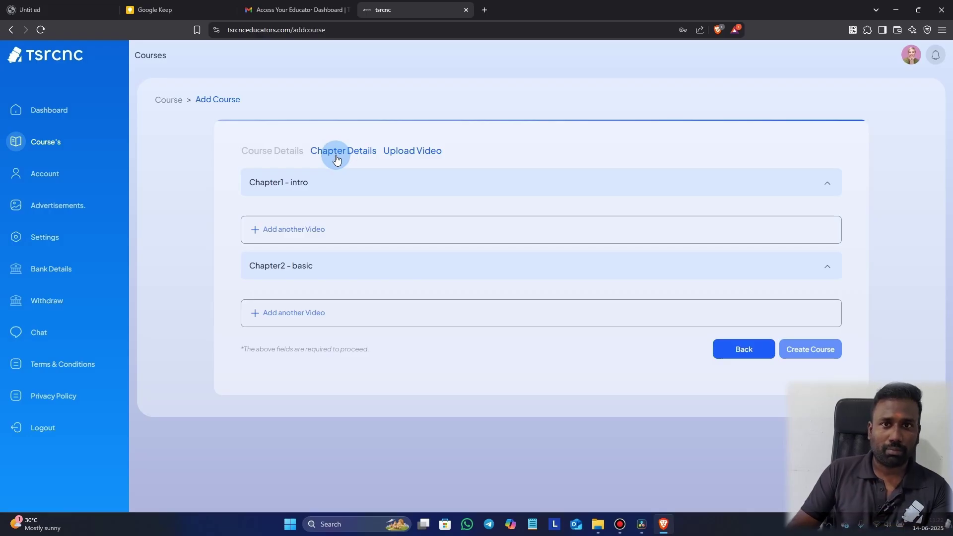
- Add a Video 1 entry under intro, then close its form and remove it
{"action": "left_click", "coordinate": [346, 241]}
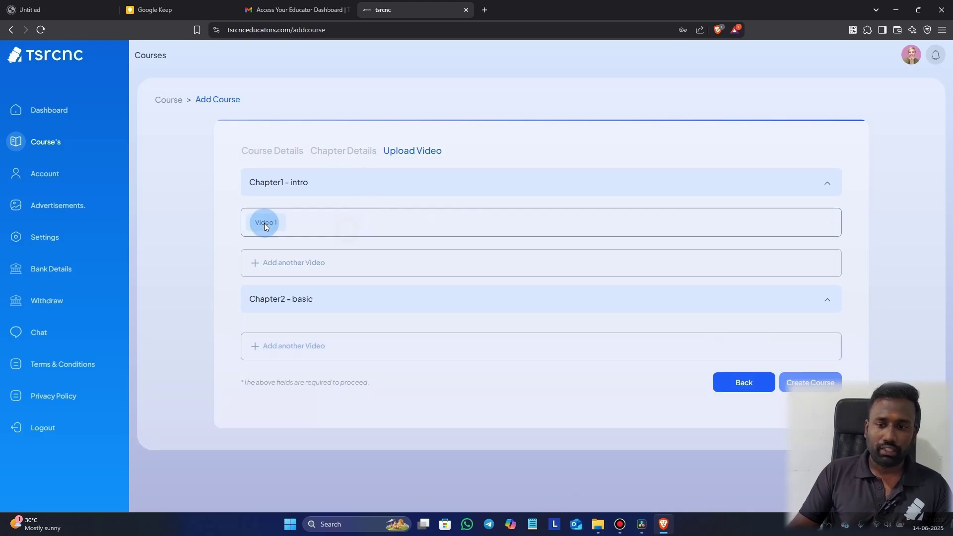
{"action": "left_click", "coordinate": [810, 225]}
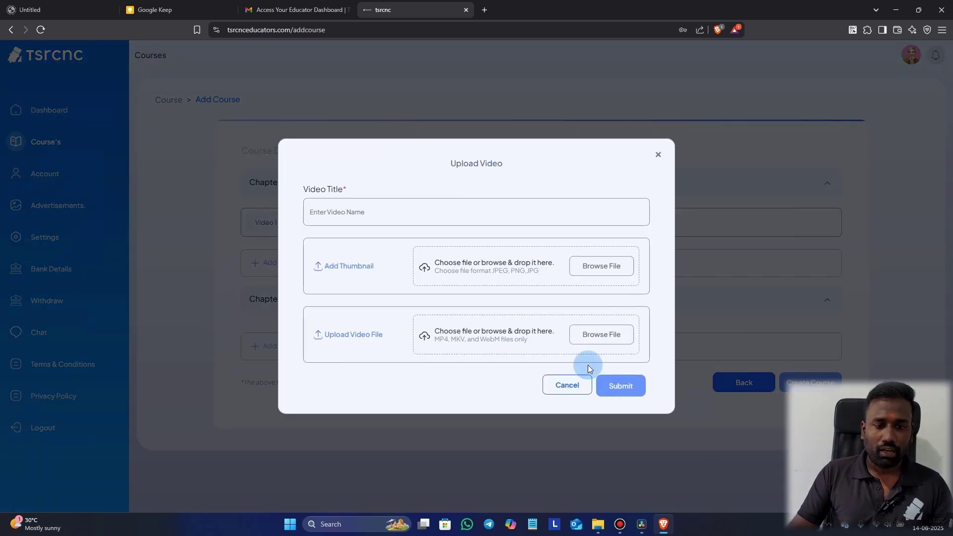
{"action": "left_click", "coordinate": [666, 157]}
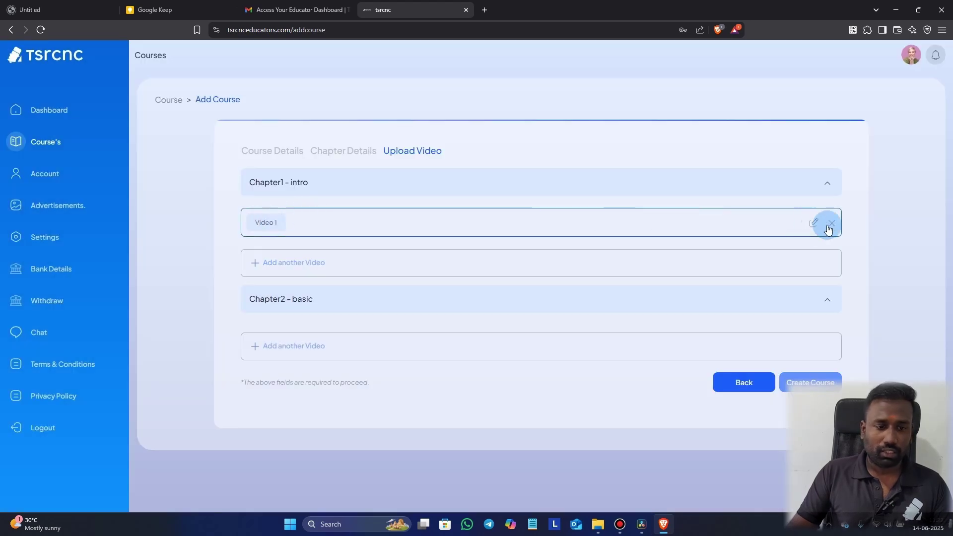
{"action": "left_click", "coordinate": [830, 223]}
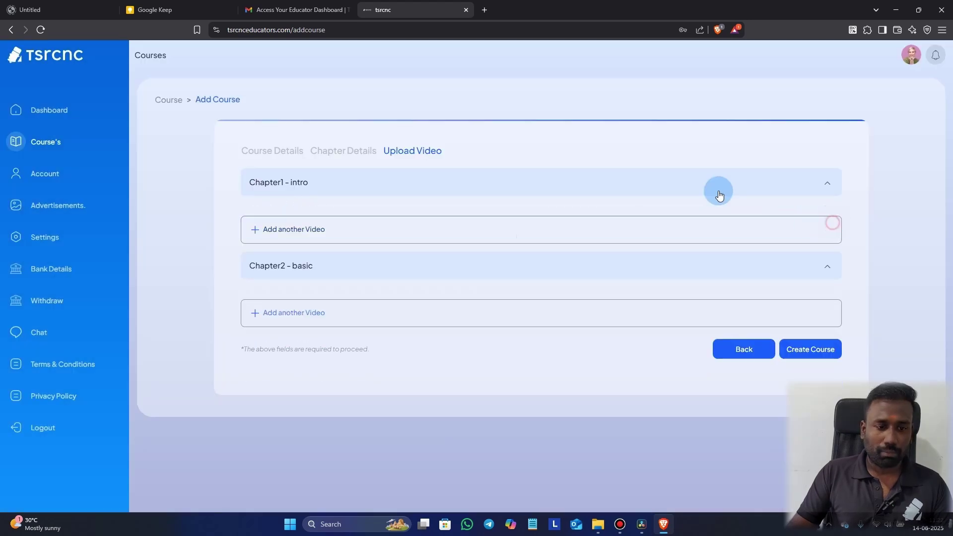
- Re-add Chapter1's first video, title it 'intro', and browse for its video file
{"action": "left_click", "coordinate": [281, 232]}
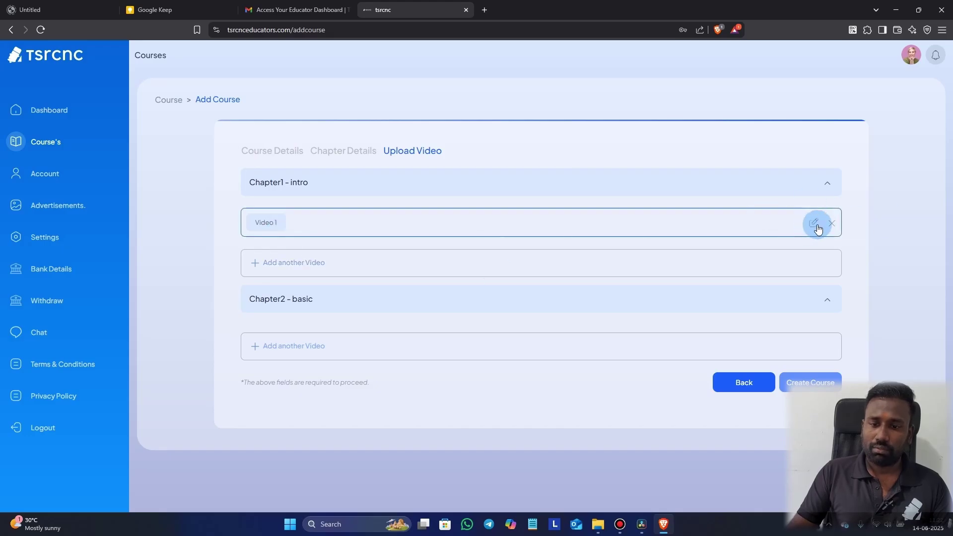
{"action": "left_click", "coordinate": [815, 223]}
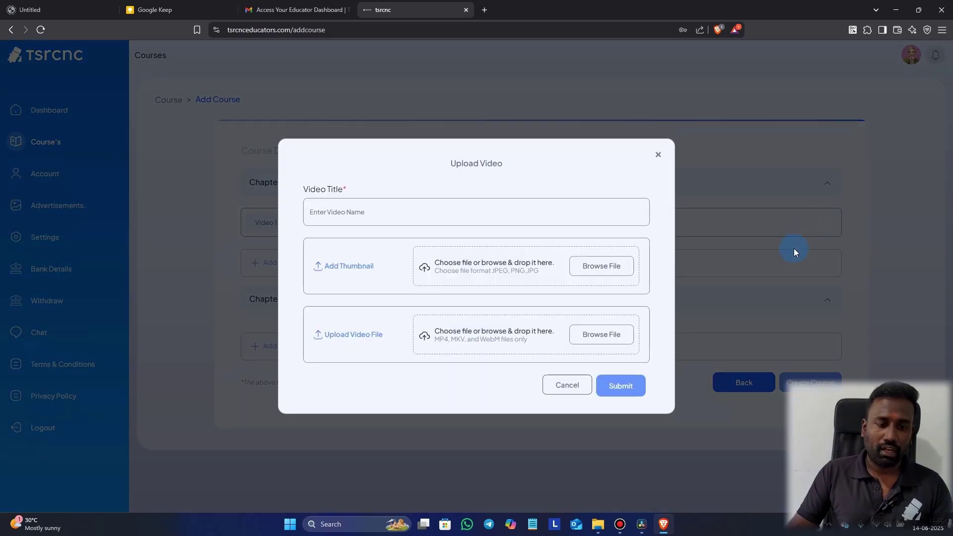
{"action": "left_click", "coordinate": [443, 205]}
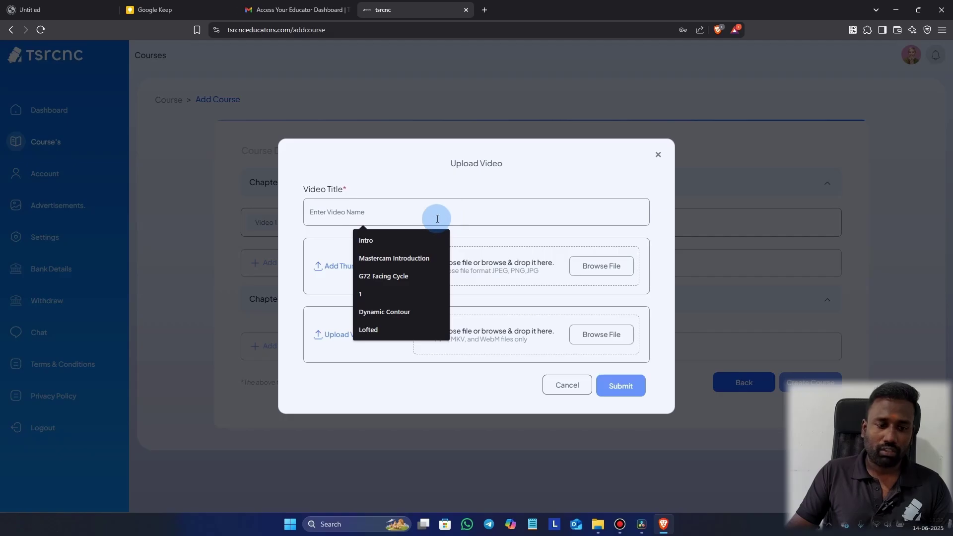
{"action": "left_click", "coordinate": [413, 238]}
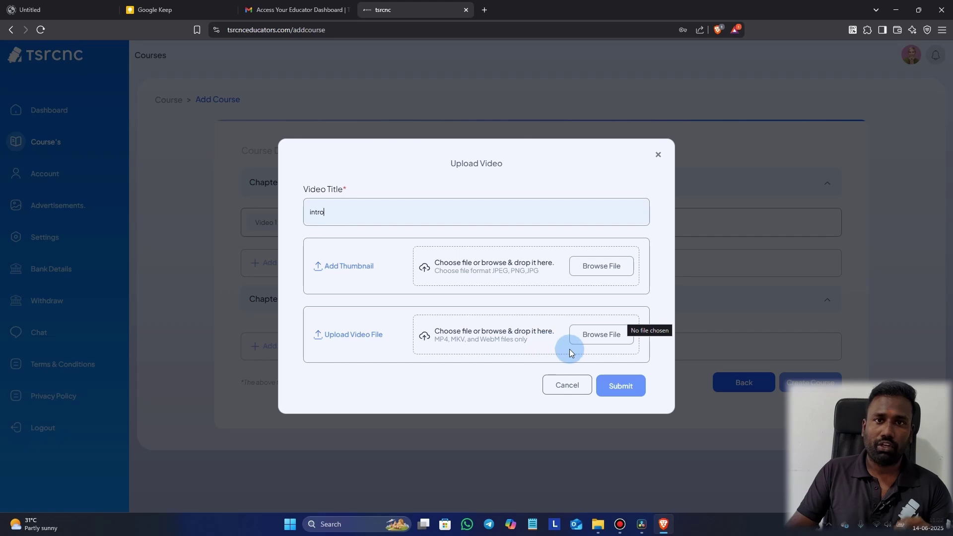
{"action": "left_click", "coordinate": [599, 337]}
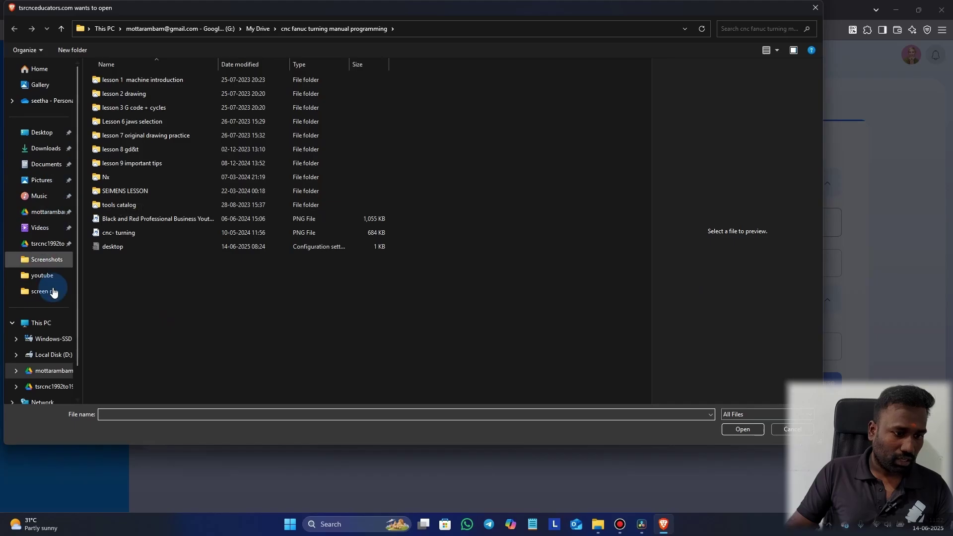
- Load the 'work offset Vs work shift offset different. clear explanation in tamil' video from D:\youtube
{"action": "left_click", "coordinate": [53, 358]}
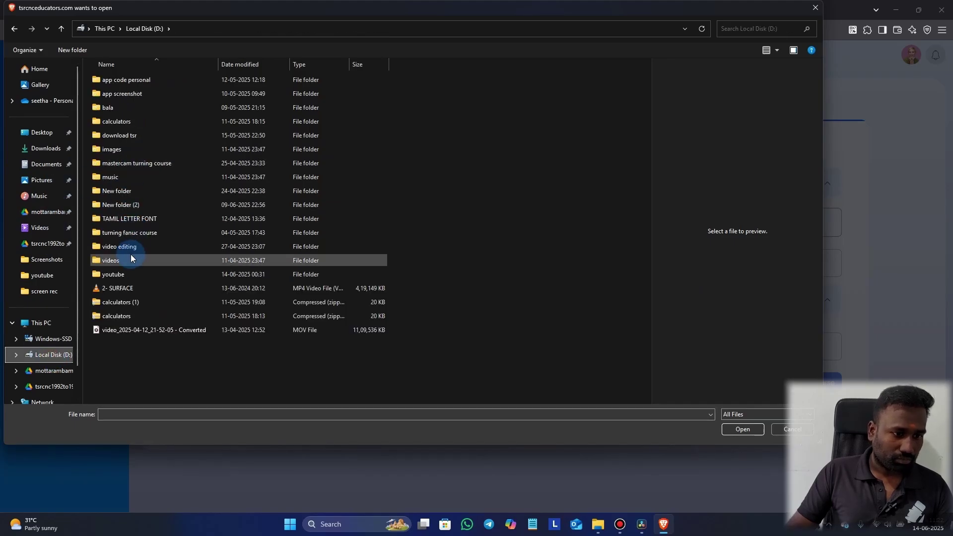
{"action": "double_click", "coordinate": [135, 275]}
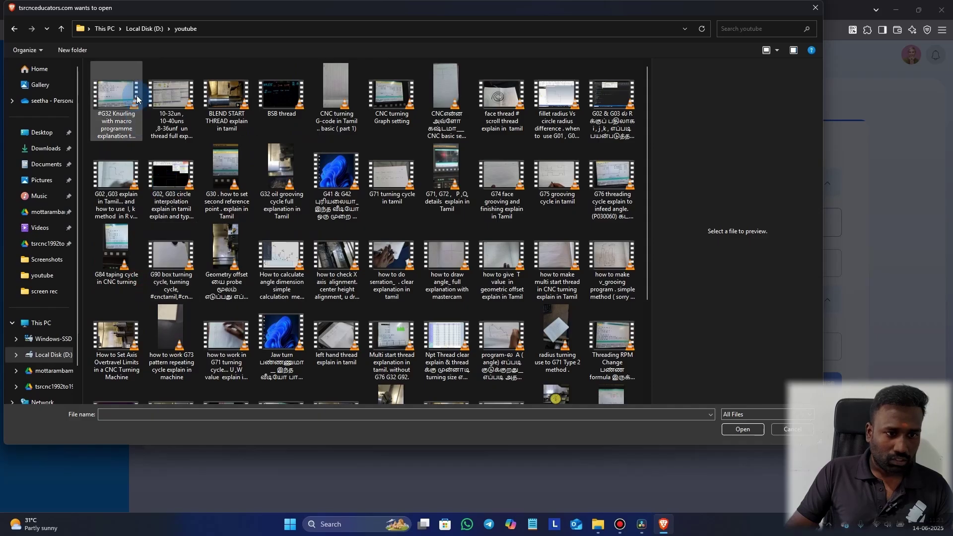
{"action": "scroll", "coordinate": [372, 129], "scroll_direction": "down", "scroll_amount": 3}
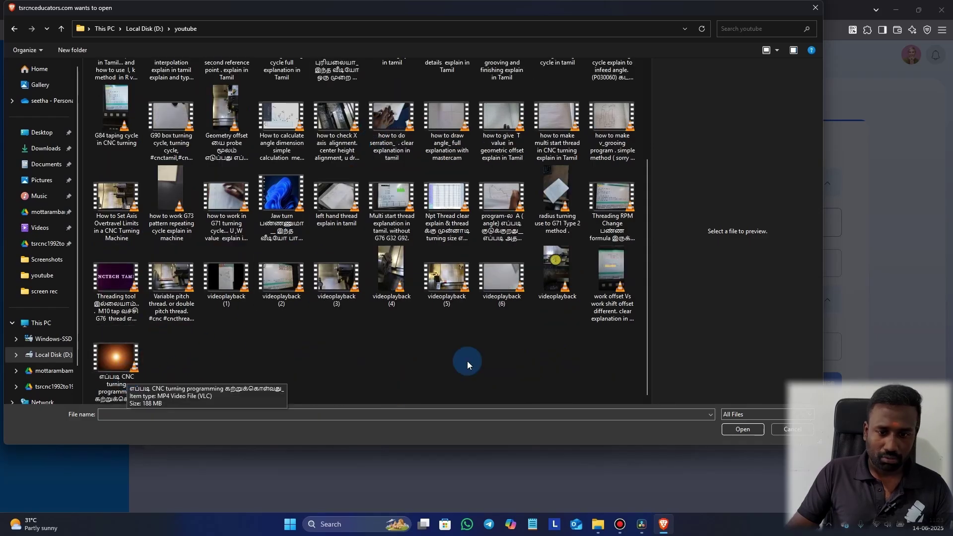
{"action": "left_click", "coordinate": [595, 284]}
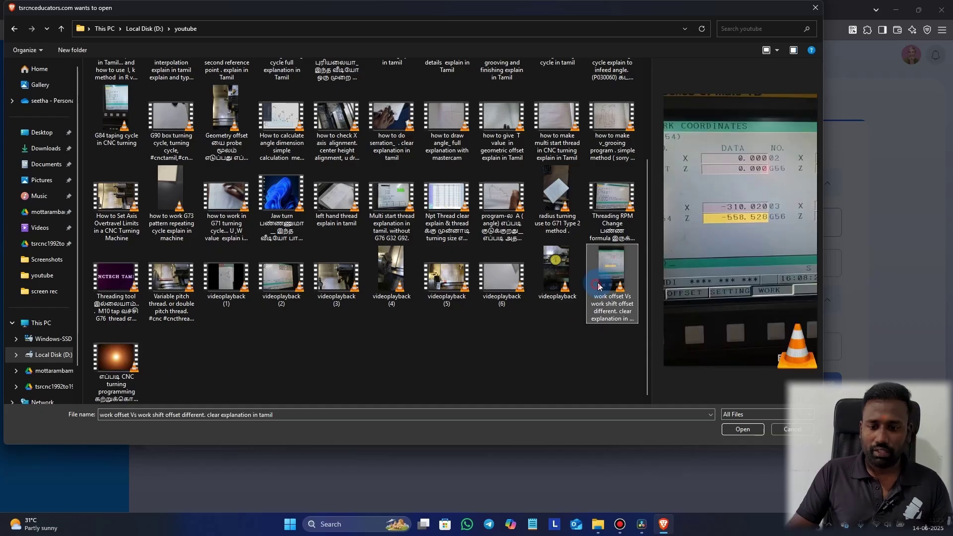
{"action": "left_click", "coordinate": [742, 429]}
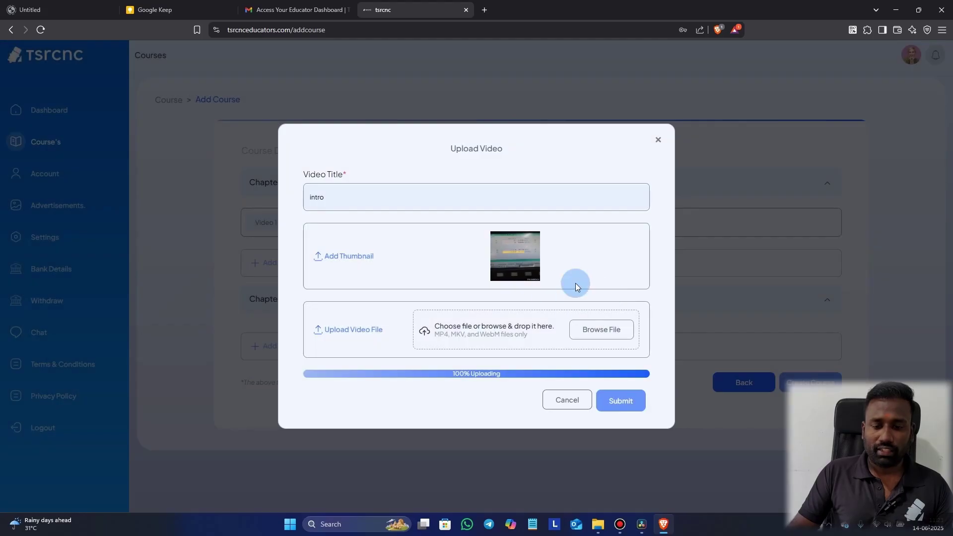
- Submit 'intro' as Chapter1's video, then add a Video 1 slot under Chapter2 - basic
{"action": "left_click", "coordinate": [628, 411]}
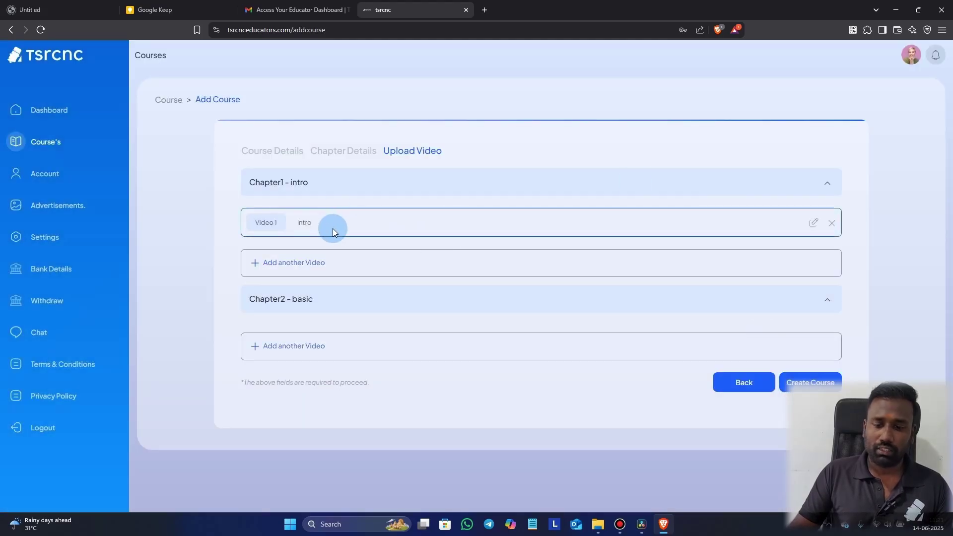
{"action": "left_click", "coordinate": [754, 406]}
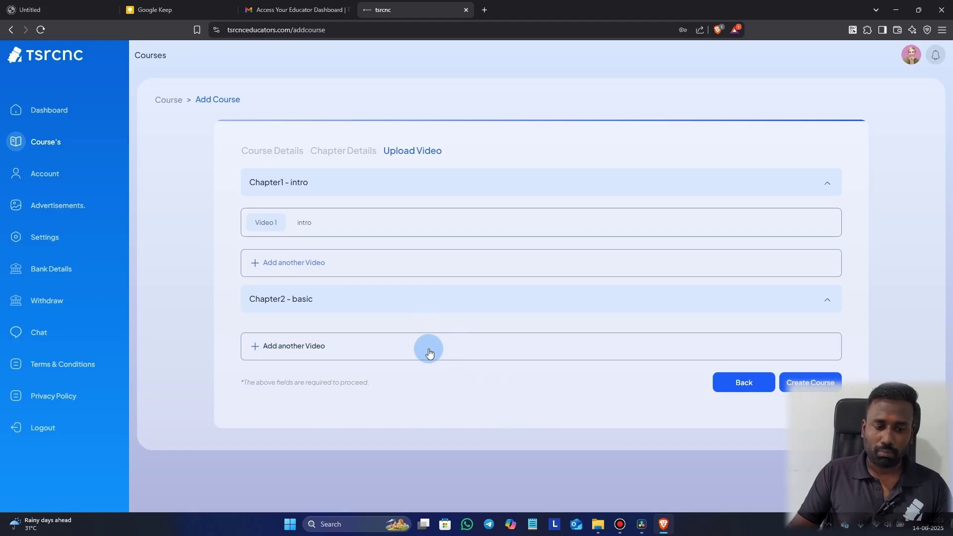
{"action": "left_click", "coordinate": [326, 353]}
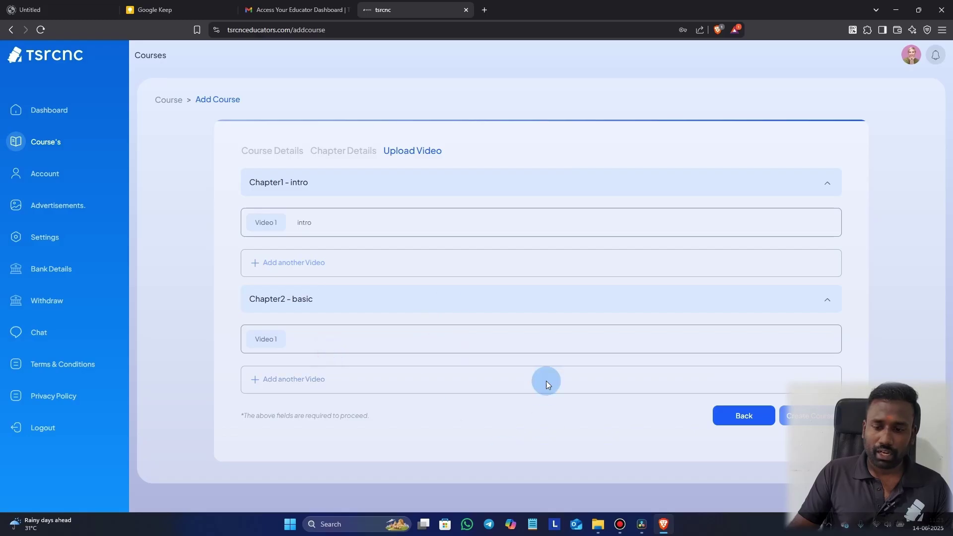
- Load the Jaw turn video from D:\youtube into Chapter2's upload form
{"action": "left_click", "coordinate": [816, 340]}
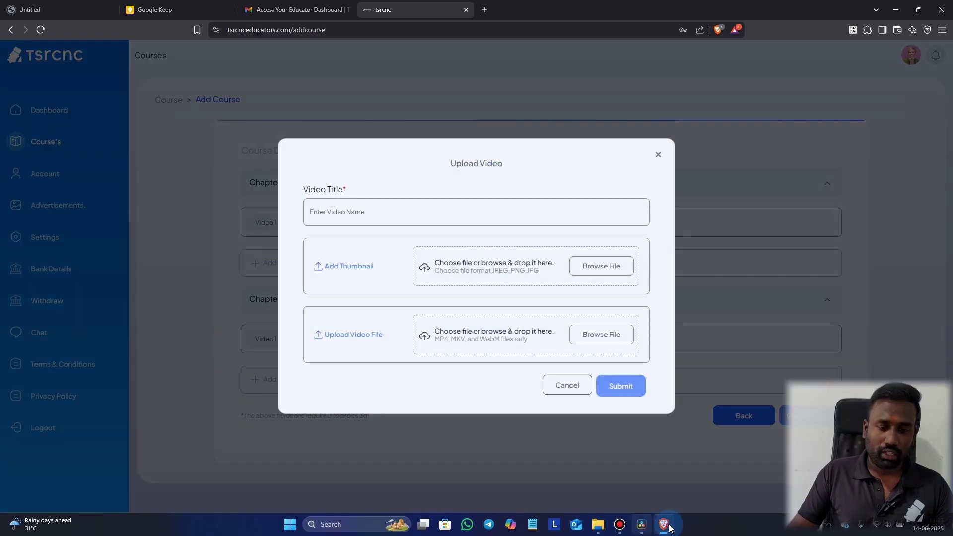
{"action": "left_click", "coordinate": [626, 342]}
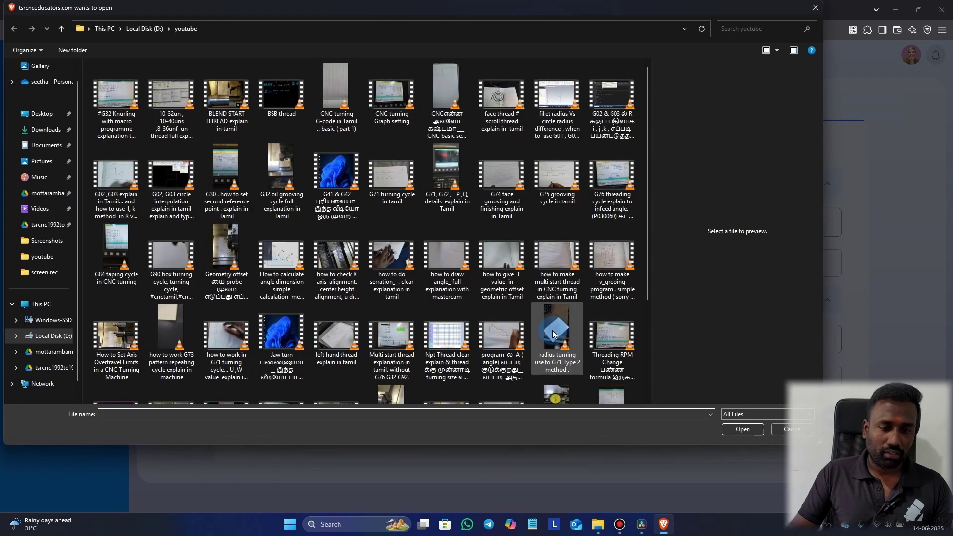
{"action": "left_click", "coordinate": [517, 352]}
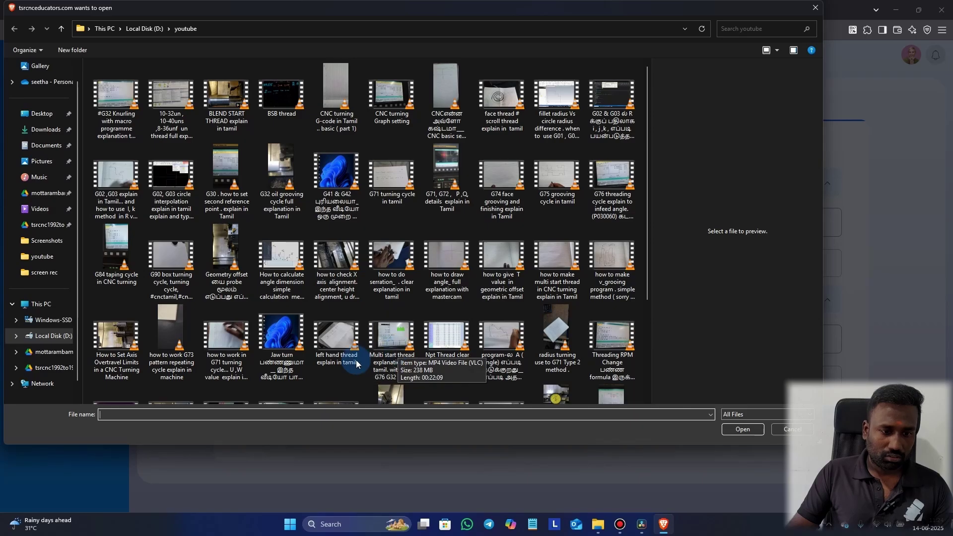
{"action": "left_click", "coordinate": [291, 368]}
{"action": "left_click", "coordinate": [742, 430]}
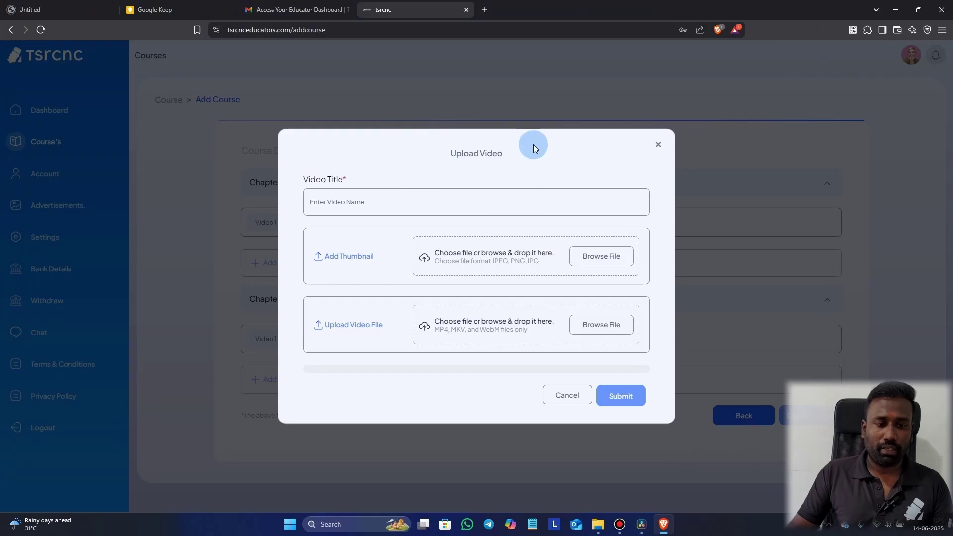
- Title the video 'jaw' and submit it to Chapter2 once the upload completes
{"action": "left_click", "coordinate": [466, 196]}
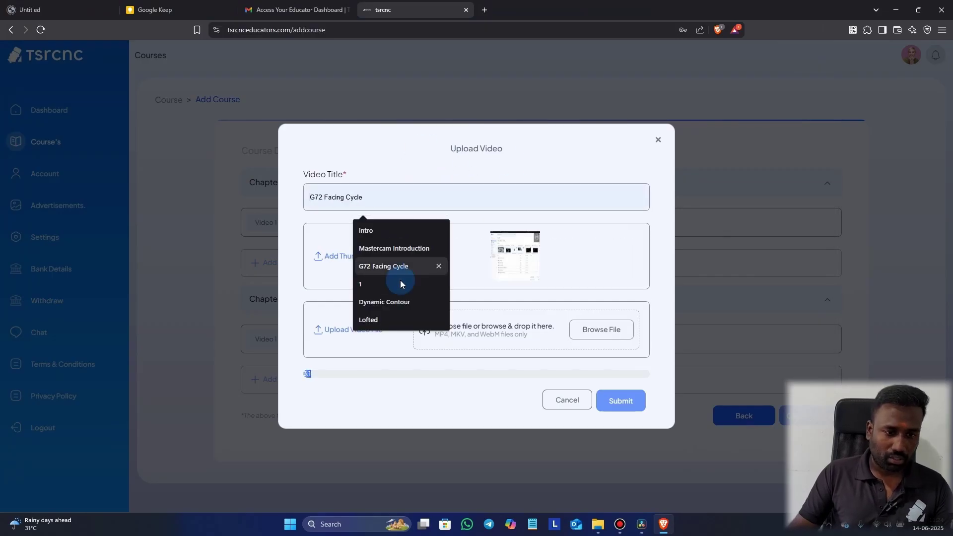
{"action": "type", "text": "jaw"}
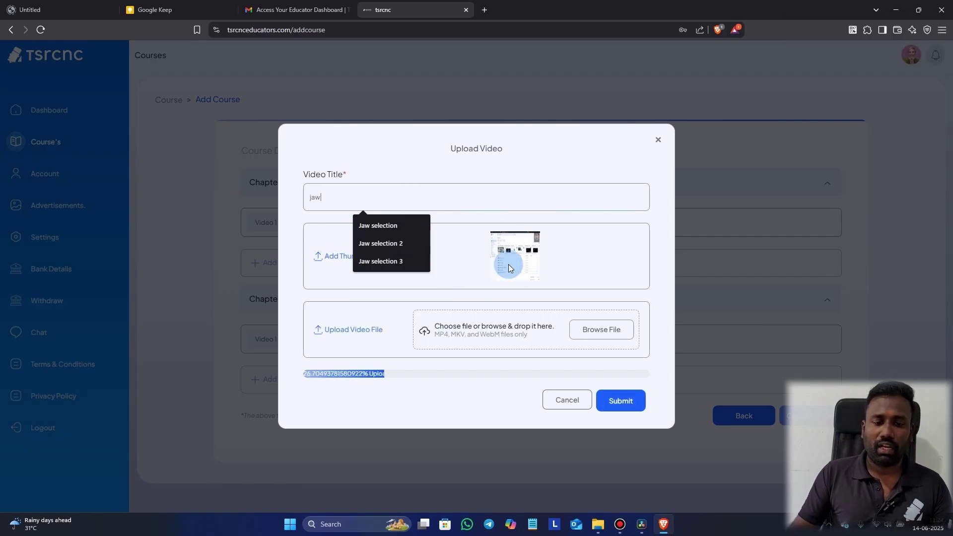
{"action": "left_click", "coordinate": [585, 258]}
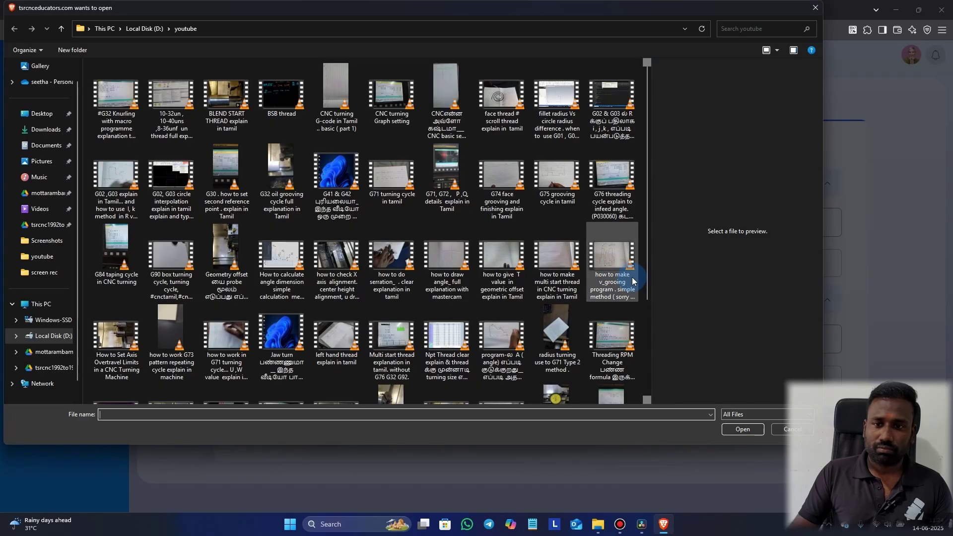
{"action": "left_click", "coordinate": [815, 8]}
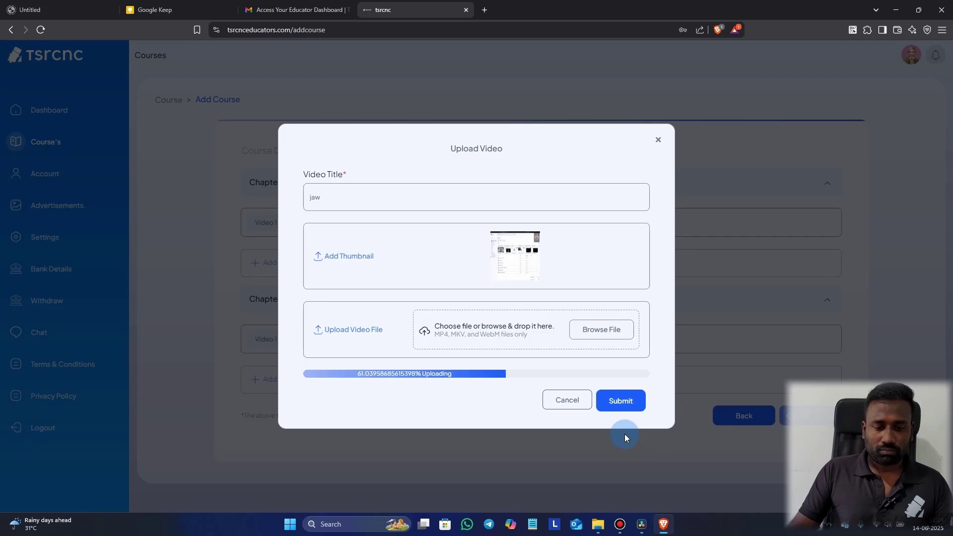
{"action": "left_click", "coordinate": [628, 402]}
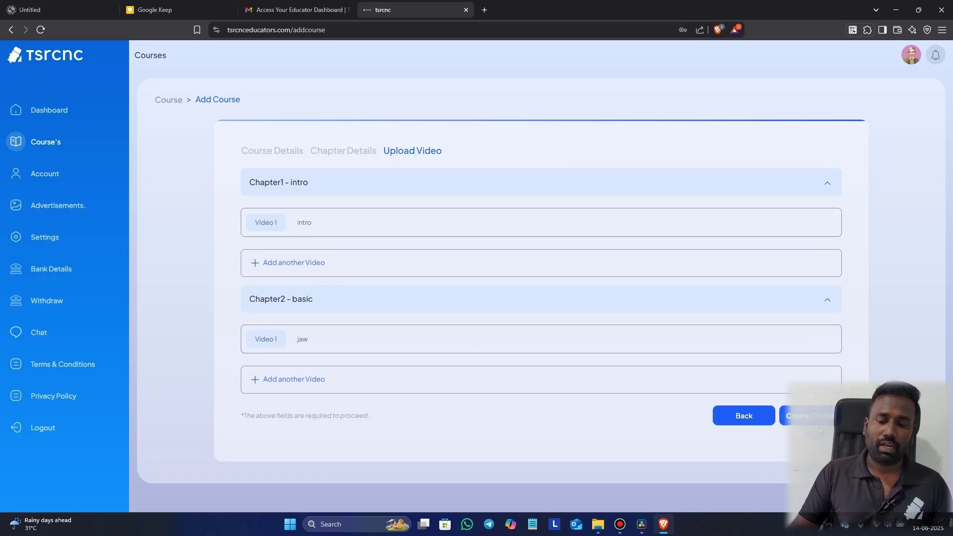
- Create the course, close the success popup, and open CNC programming fanuc's Pending details
{"action": "left_click", "coordinate": [816, 421]}
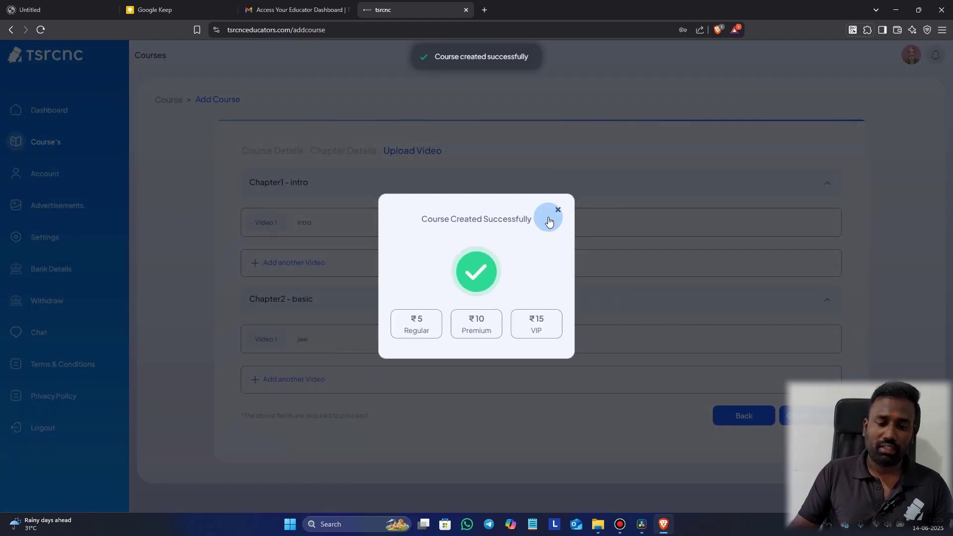
{"action": "left_click", "coordinate": [558, 213]}
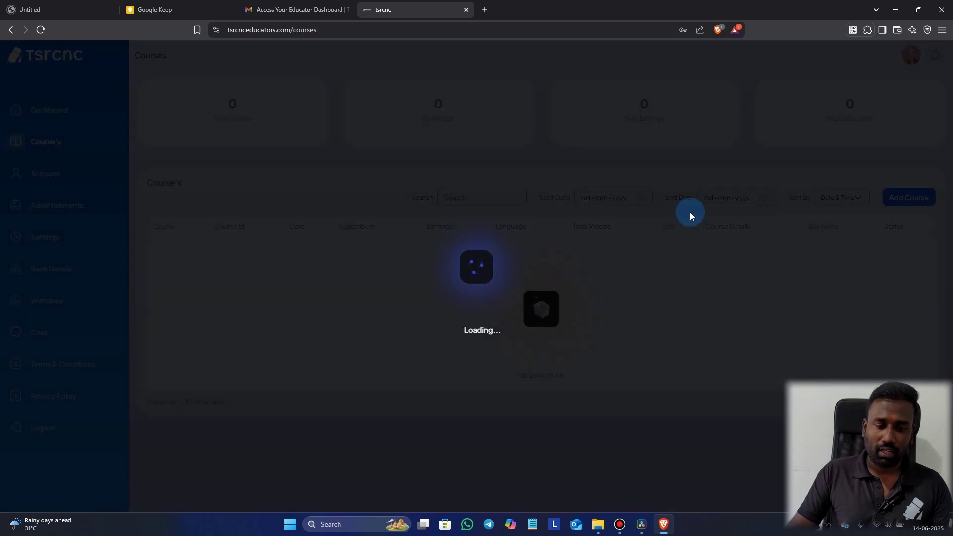
{"action": "left_click", "coordinate": [690, 213]}
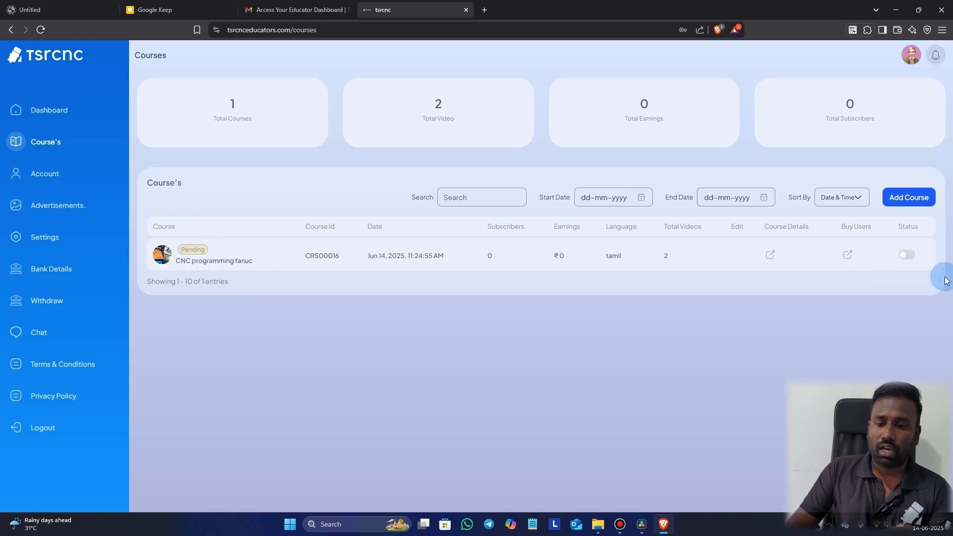
{"action": "left_click", "coordinate": [768, 258]}
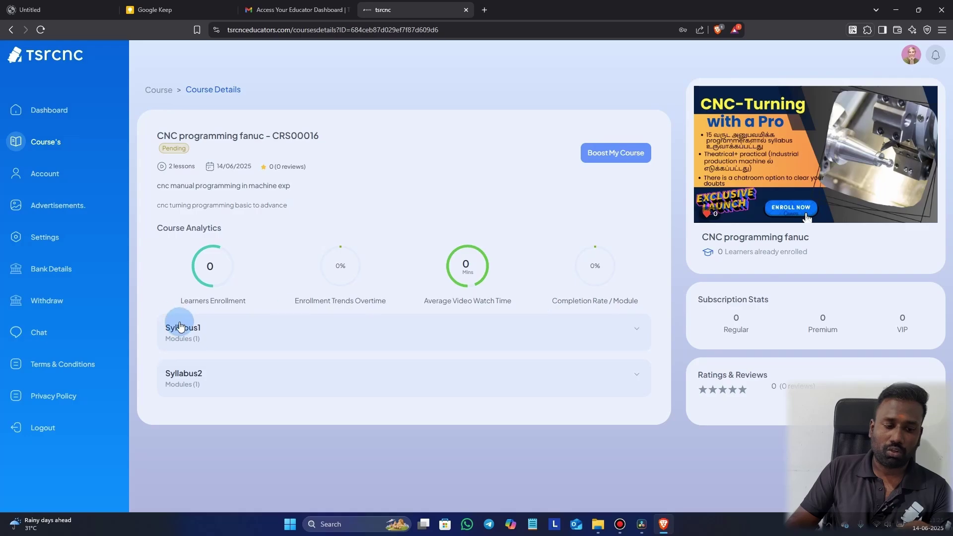
{"action": "left_click", "coordinate": [198, 334]}
{"action": "left_click", "coordinate": [209, 419]}
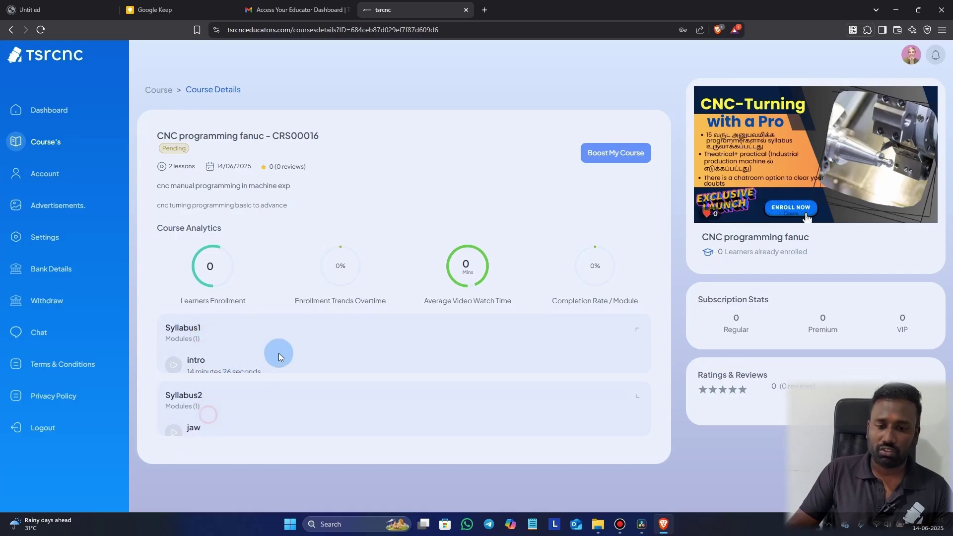
{"action": "left_click", "coordinate": [11, 30]}
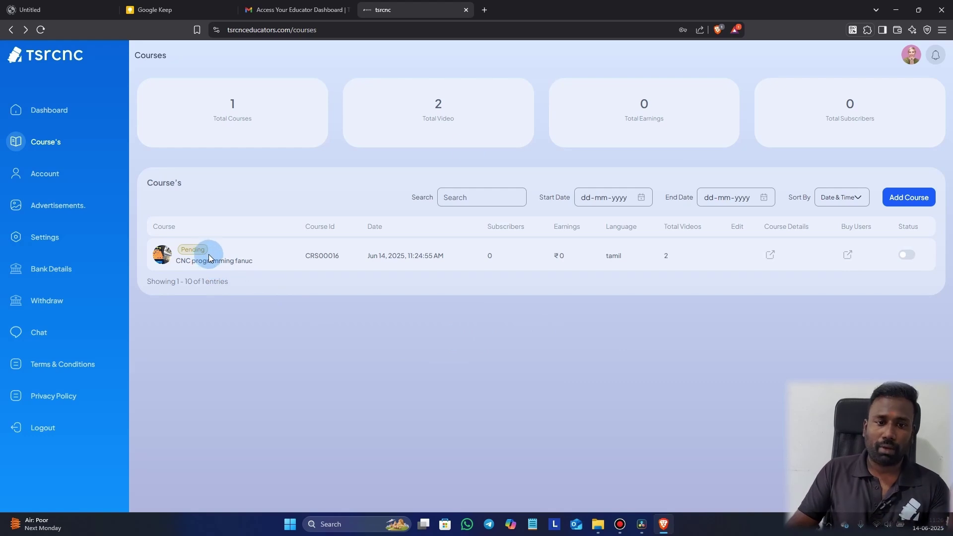
- Copy the URL from the pinned Admin URL note in Google Keep, then start a new tab
{"action": "left_click", "coordinate": [148, 9]}
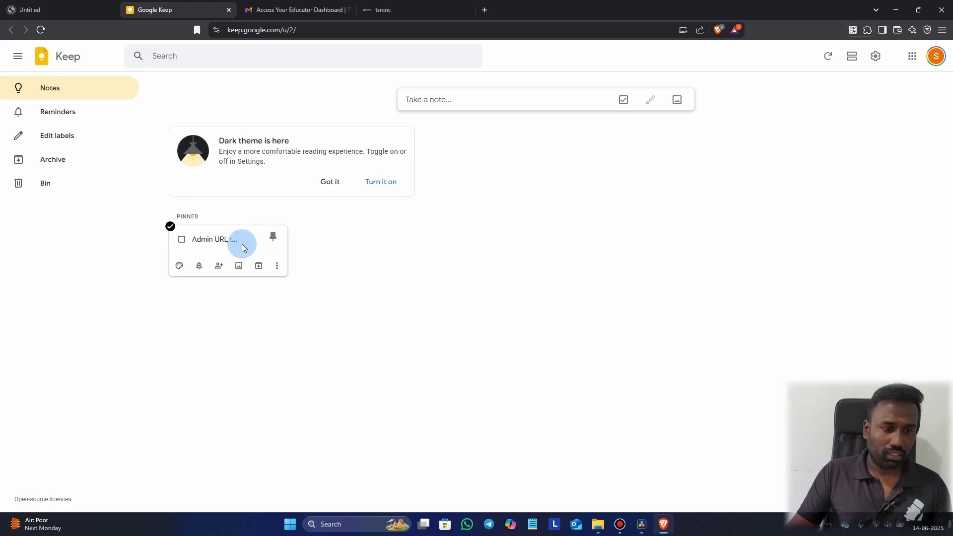
{"action": "left_click", "coordinate": [242, 244]}
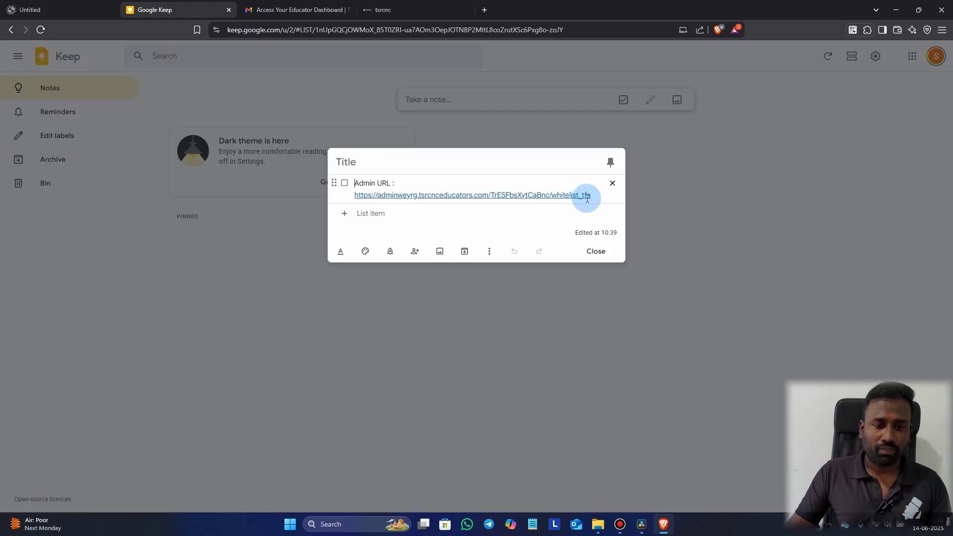
{"action": "left_click_drag", "start_coordinate": [593, 195], "coordinate": [346, 210]}
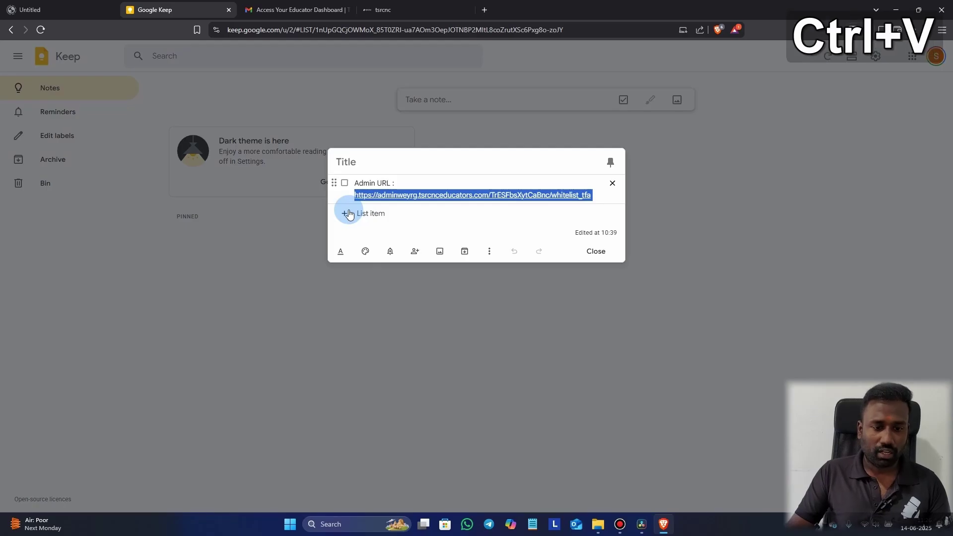
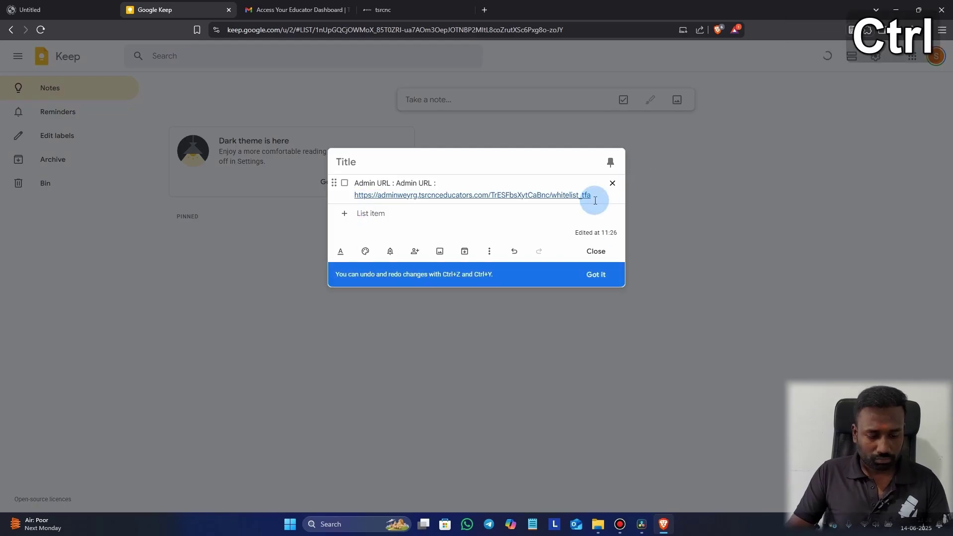
{"action": "key", "text": "ctrl+z"}
{"action": "left_click", "coordinate": [662, 206]}
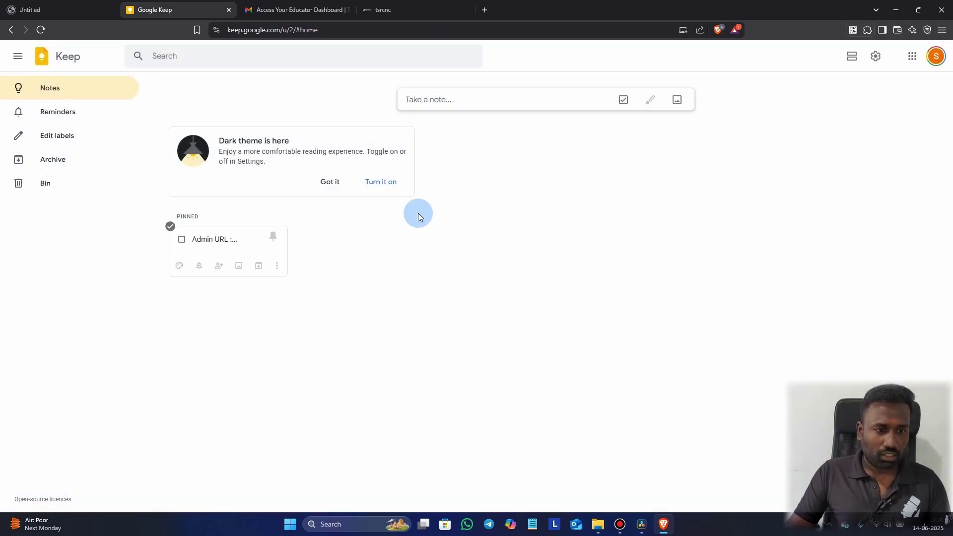
{"action": "left_click", "coordinate": [219, 238]}
{"action": "left_click_drag", "start_coordinate": [595, 195], "coordinate": [337, 200]}
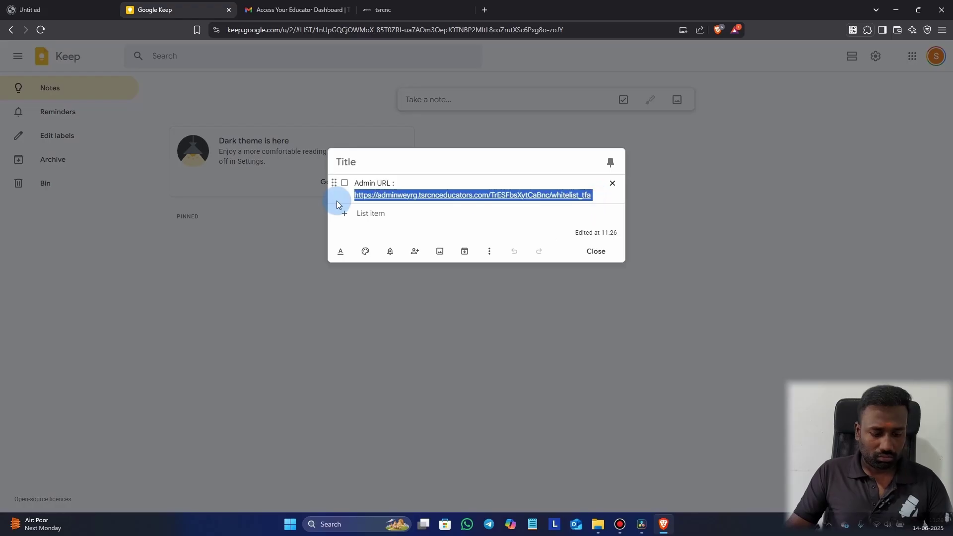
{"action": "key", "text": "ctrl+c"}
{"action": "left_click", "coordinate": [740, 222]}
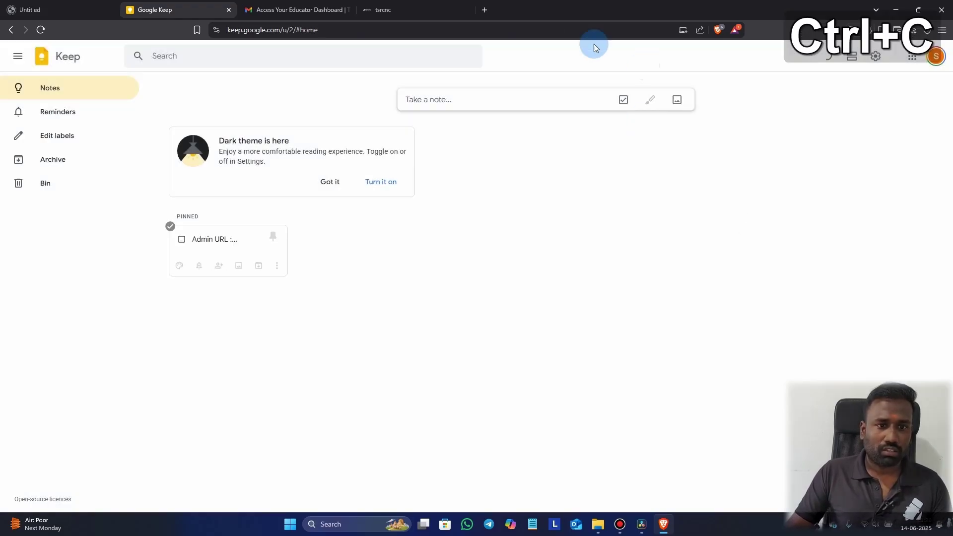
{"action": "left_click", "coordinate": [484, 10]}
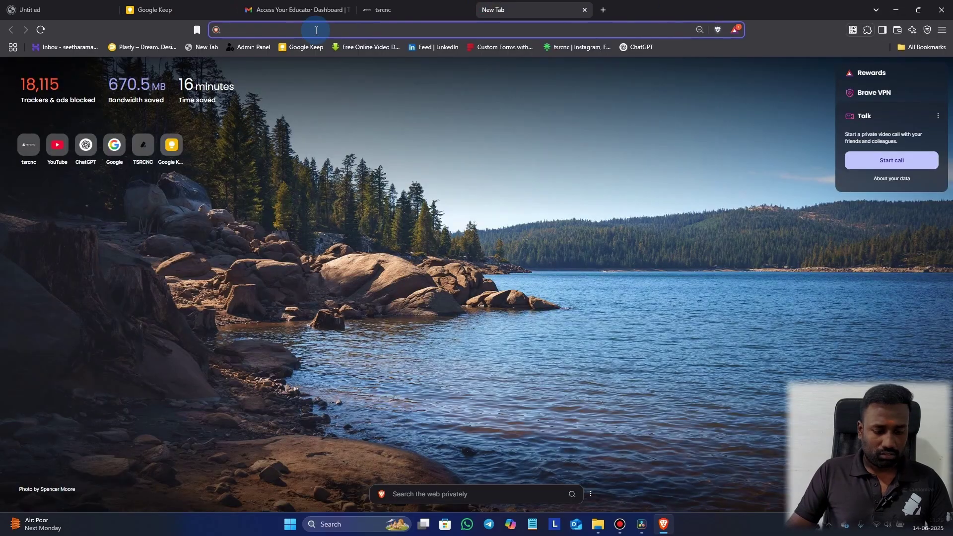
- Paste the admin URL with 'whitelist_tfa' replaced by the Authenticator whitelist code, and load it
{"action": "key", "text": "ctrl+v"}
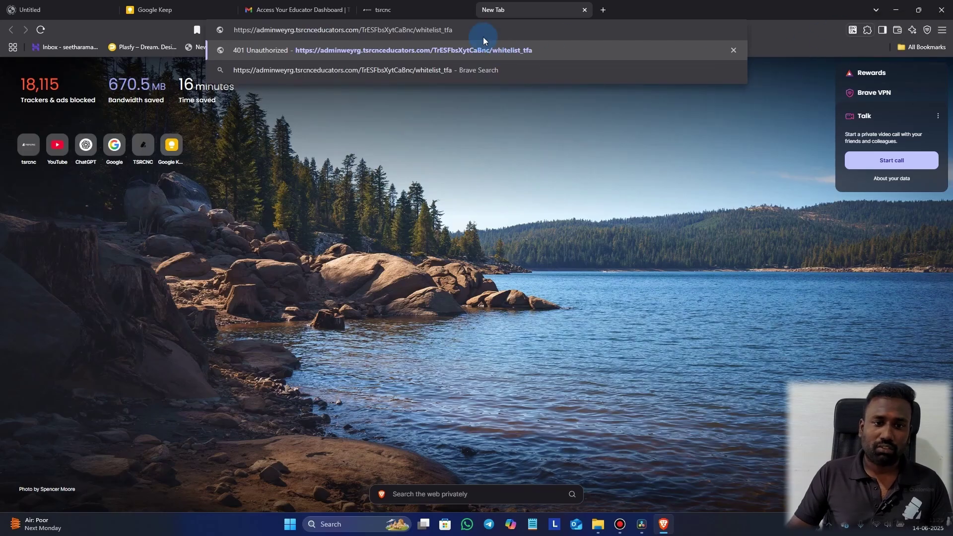
{"action": "left_click", "coordinate": [851, 30]}
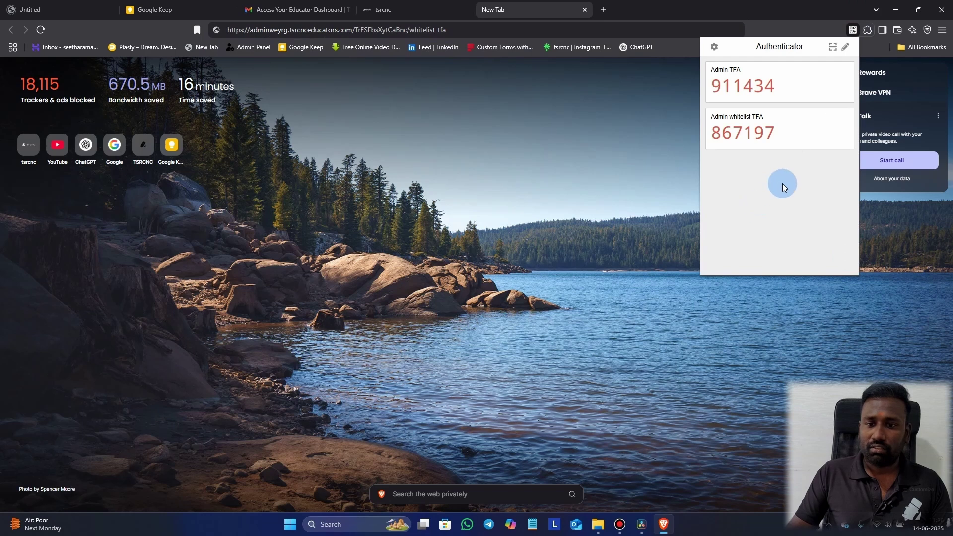
{"action": "left_click", "coordinate": [770, 137]}
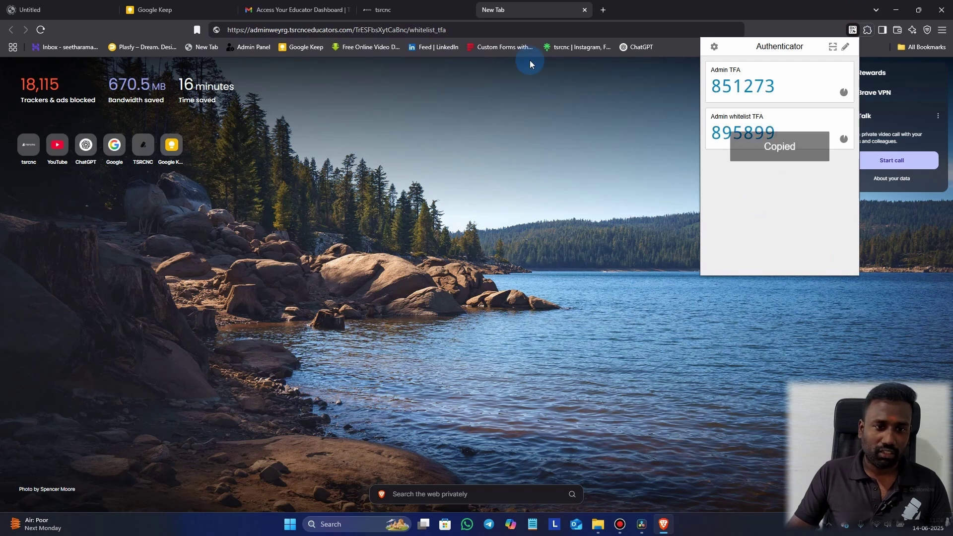
{"action": "left_click_drag", "start_coordinate": [455, 29], "coordinate": [413, 28]}
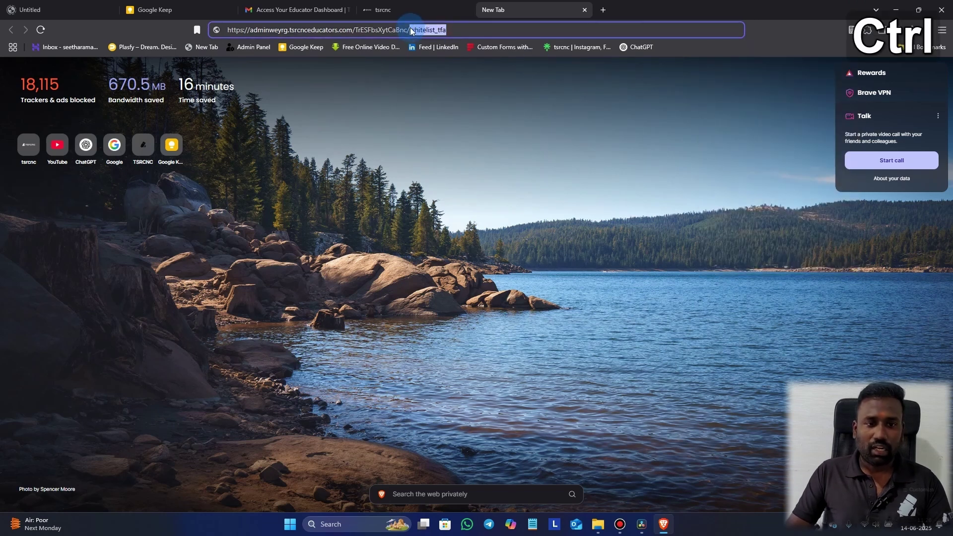
{"action": "key", "text": "ctrl+v"}
{"action": "key", "text": "Return"}
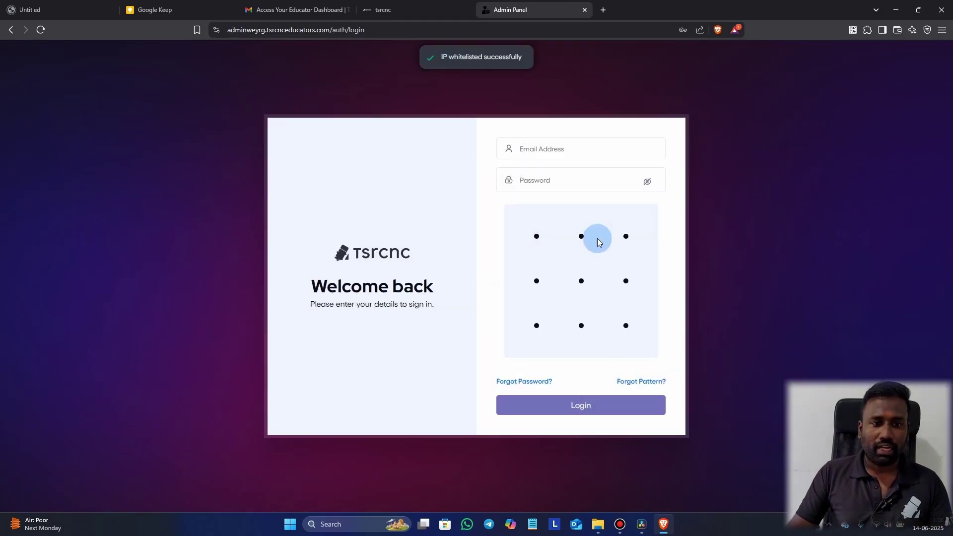
- Log in with the saved admin credentials and the unlock pattern
{"action": "left_click", "coordinate": [577, 151]}
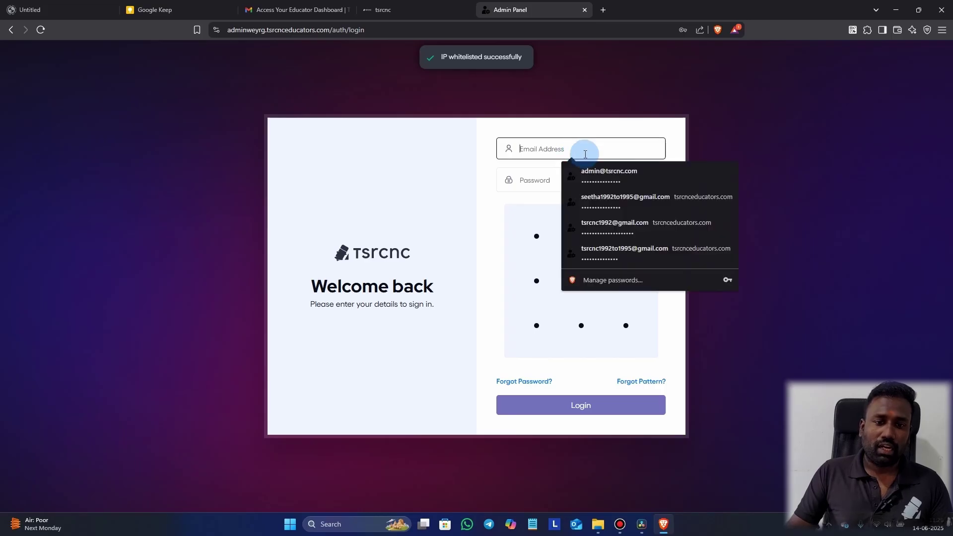
{"action": "left_click", "coordinate": [607, 175]}
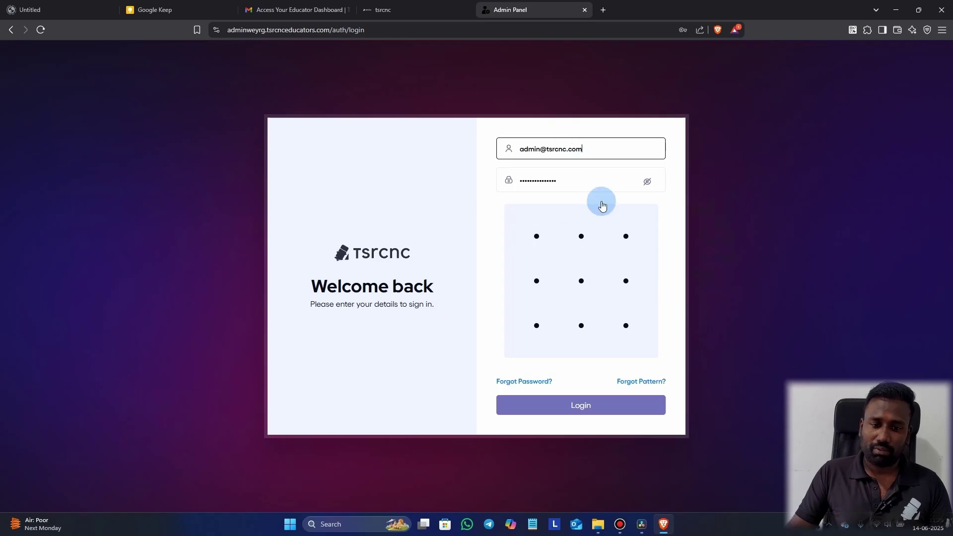
{"action": "mouse_move", "coordinate": [537, 236]}
{"action": "left_mouse_down"}
{"action": "mouse_move", "coordinate": [587, 234]}
{"action": "mouse_move", "coordinate": [582, 286]}
{"action": "left_mouse_up"}
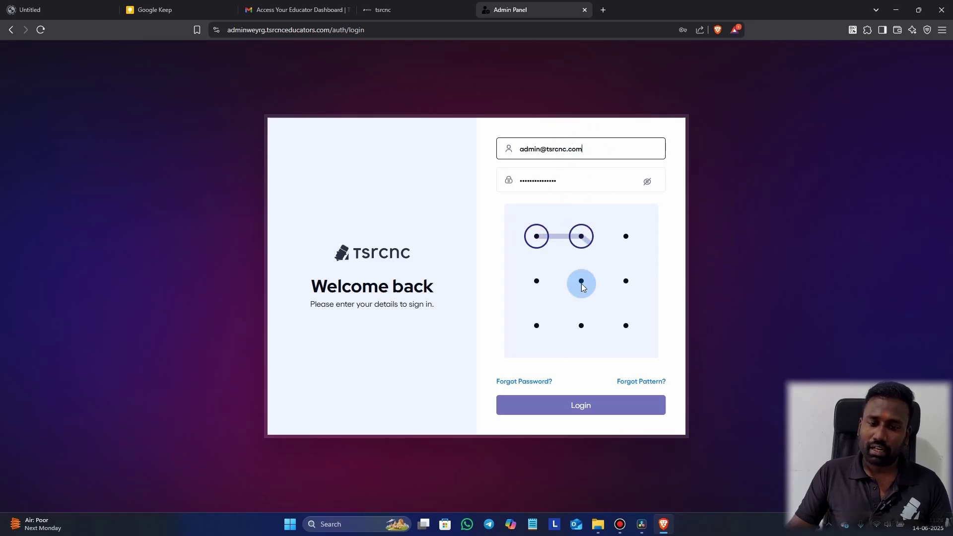
{"action": "left_click_drag", "start_coordinate": [583, 322], "coordinate": [582, 323]}
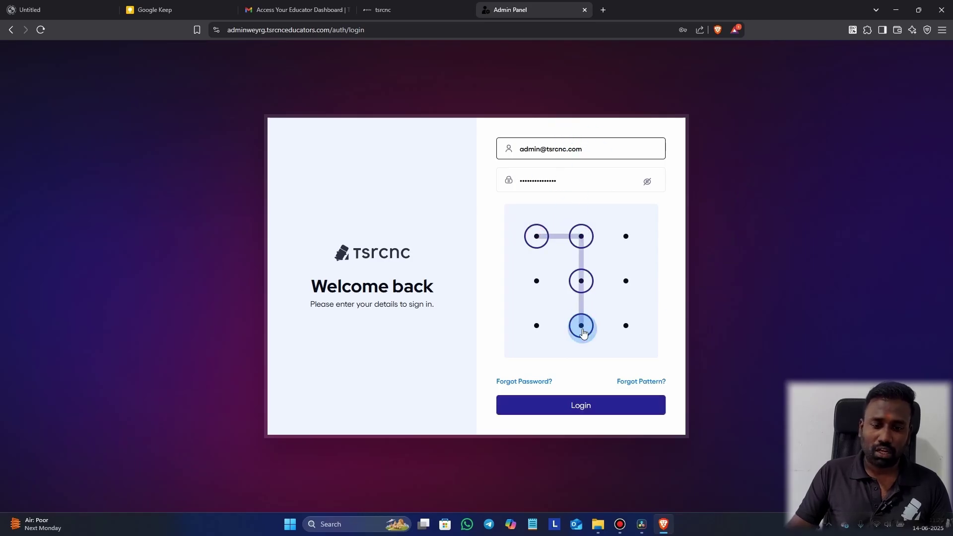
{"action": "left_click", "coordinate": [592, 411]}
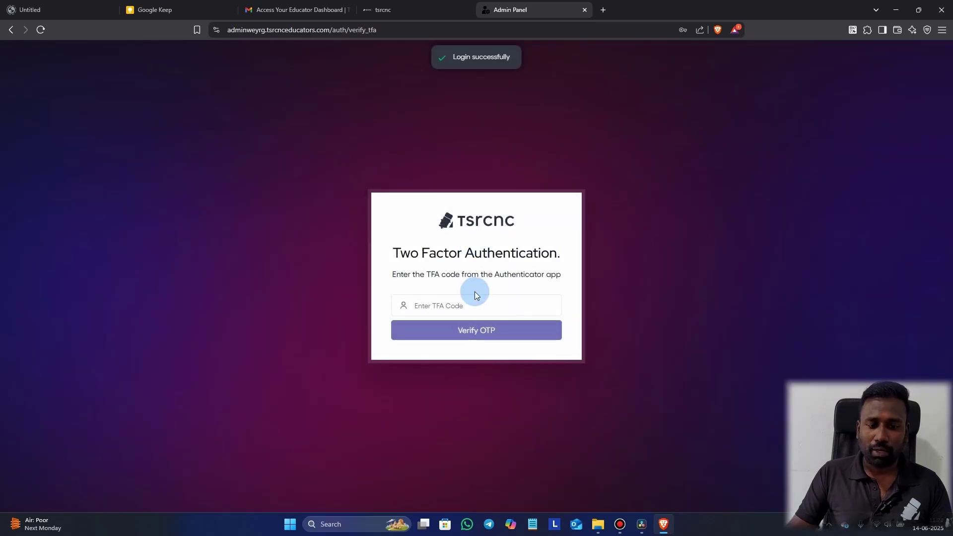
- Verify the login with the Admin TFA code from the Authenticator extension
{"action": "left_click", "coordinate": [490, 311]}
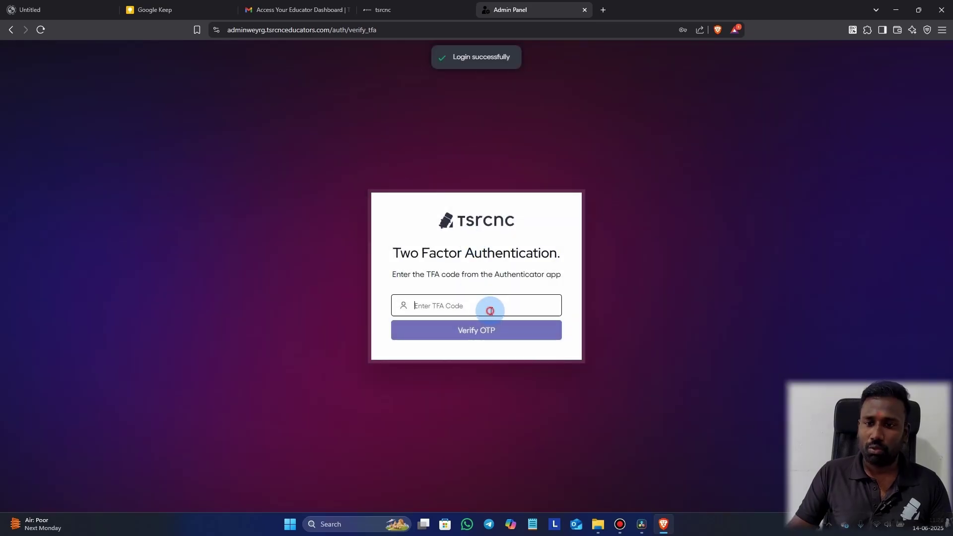
{"action": "left_click", "coordinate": [852, 30]}
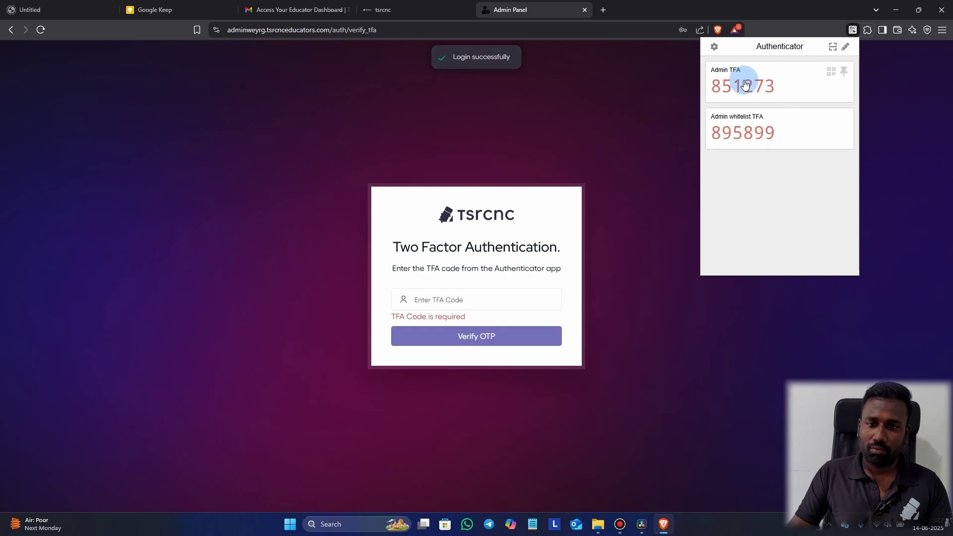
{"action": "left_click", "coordinate": [770, 98]}
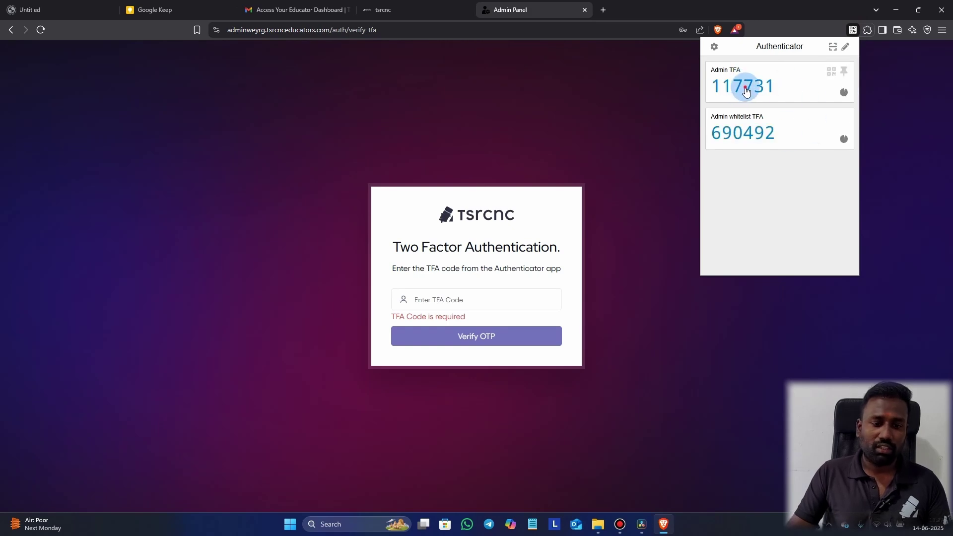
{"action": "left_click", "coordinate": [445, 297]}
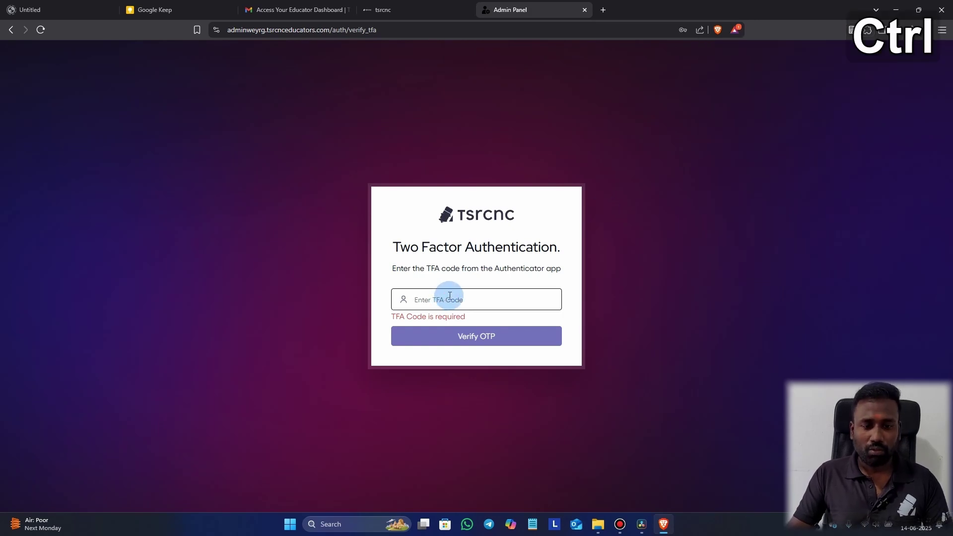
{"action": "key", "text": "ctrl+v"}
{"action": "left_click", "coordinate": [494, 333]}
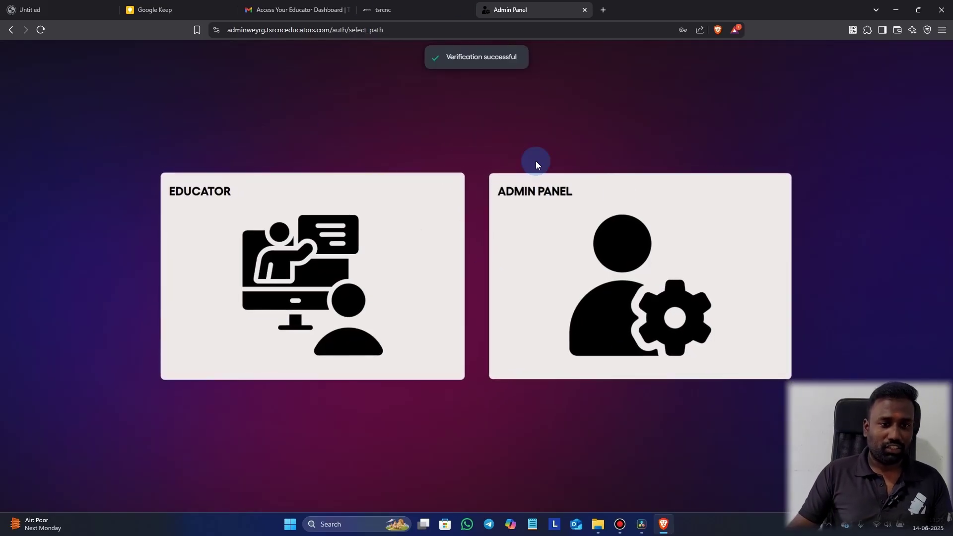
- Enter the EDUCATOR section and open the User Educator course list
{"action": "left_click", "coordinate": [294, 240]}
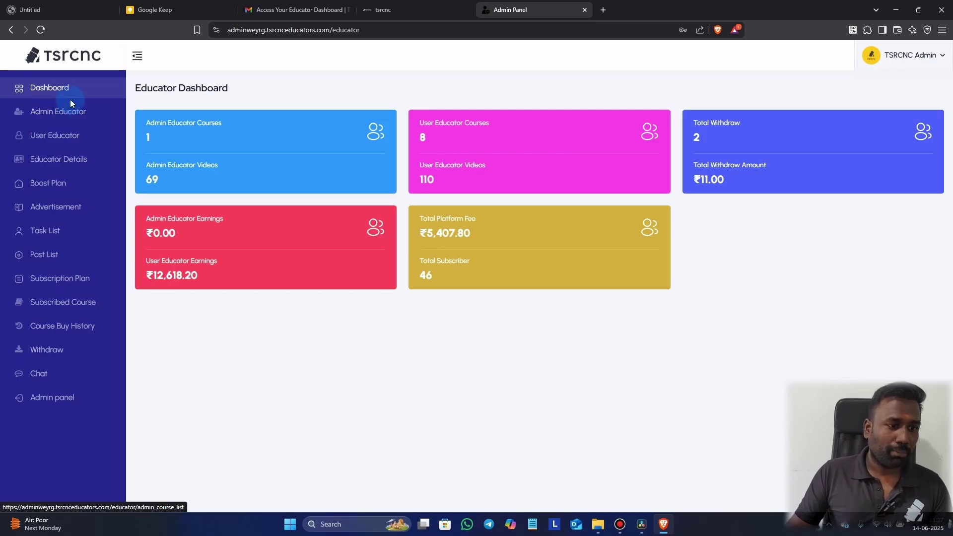
{"action": "left_click", "coordinate": [64, 142]}
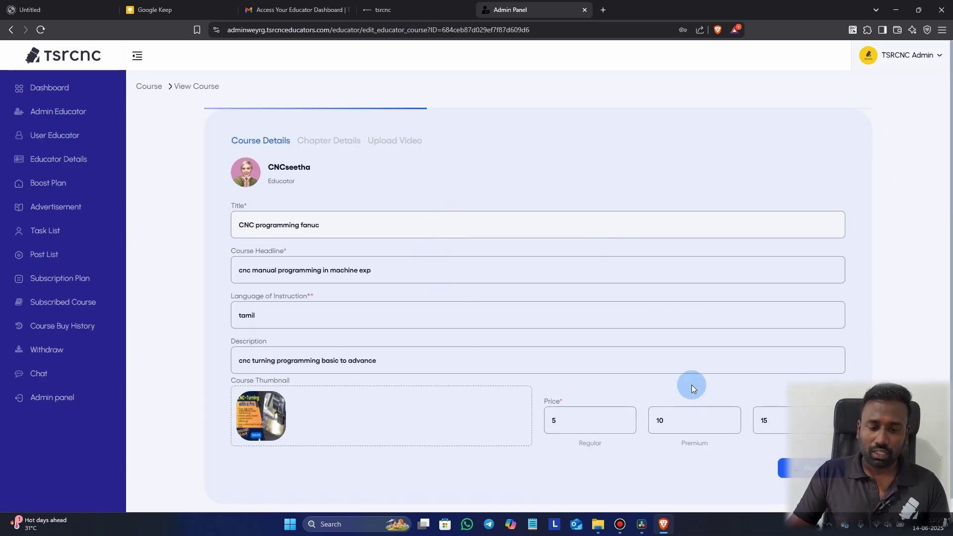
- Check the course prices, then advance through Chapter Details to the Upload Video step
{"action": "left_click", "coordinate": [570, 420]}
{"action": "left_click", "coordinate": [709, 421]}
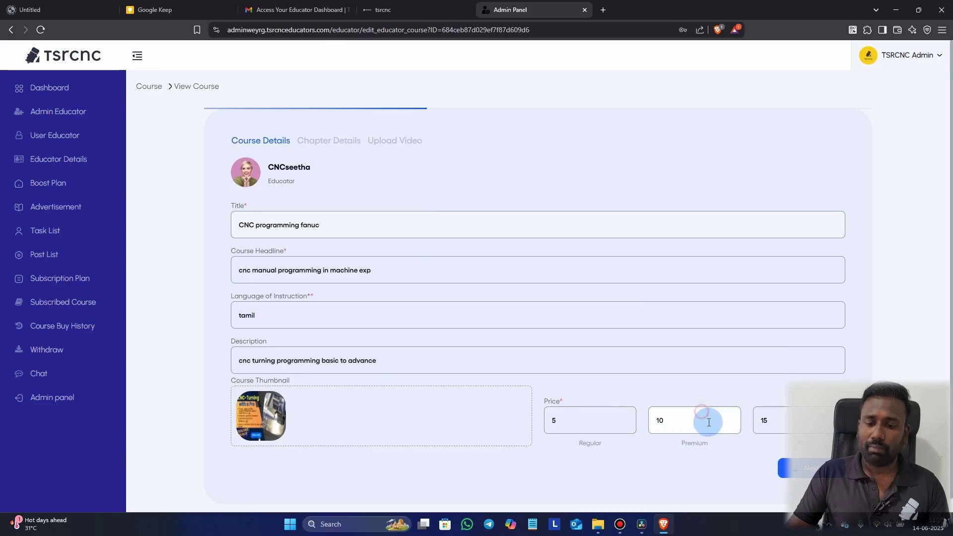
{"action": "left_click", "coordinate": [682, 426]}
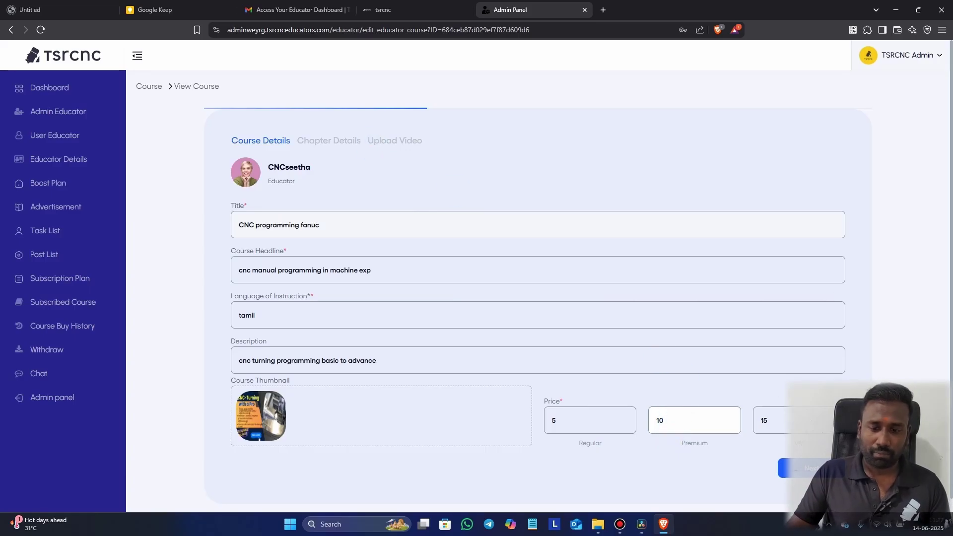
{"action": "left_click", "coordinate": [809, 468]}
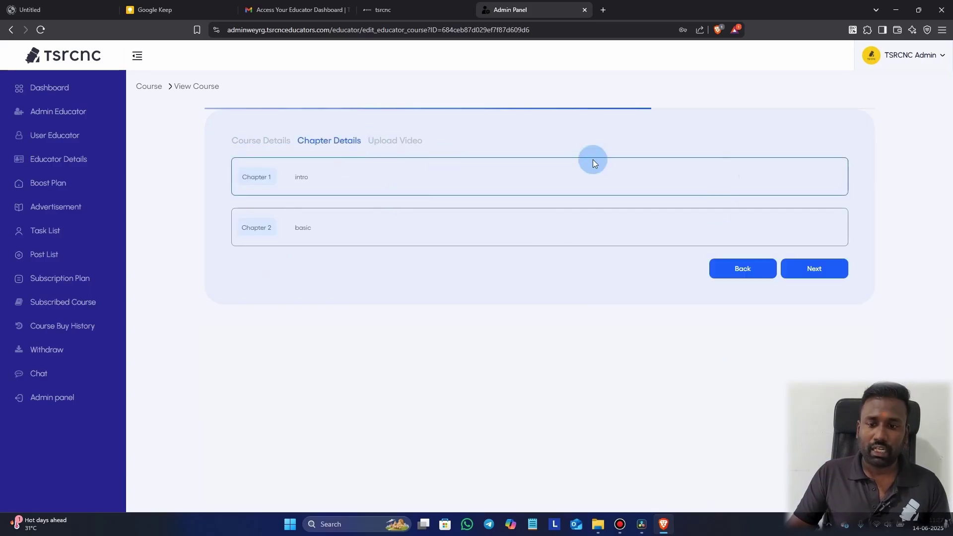
{"action": "left_click", "coordinate": [812, 266]}
- Open Chapter1's intro video, play it briefly, then close it
{"action": "left_click", "coordinate": [386, 214]}
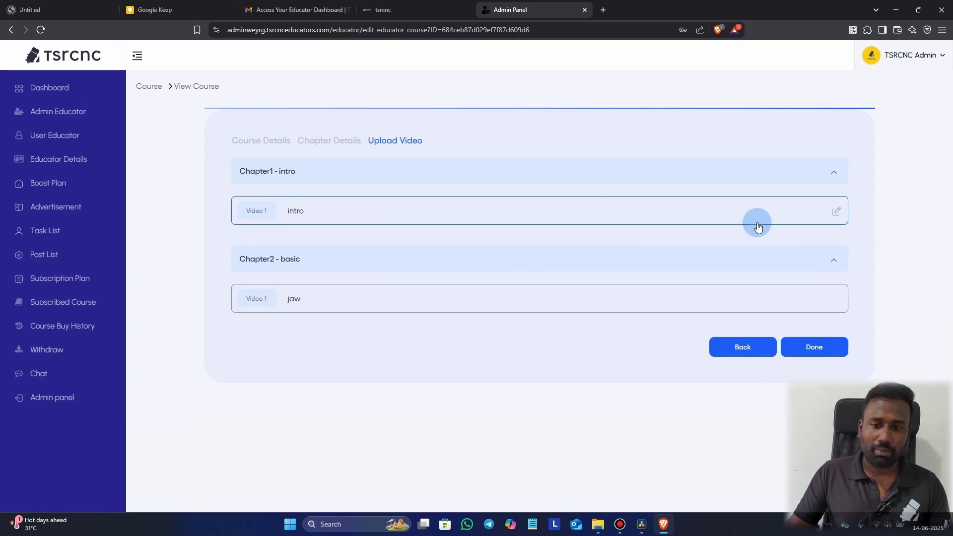
{"action": "left_click", "coordinate": [835, 211]}
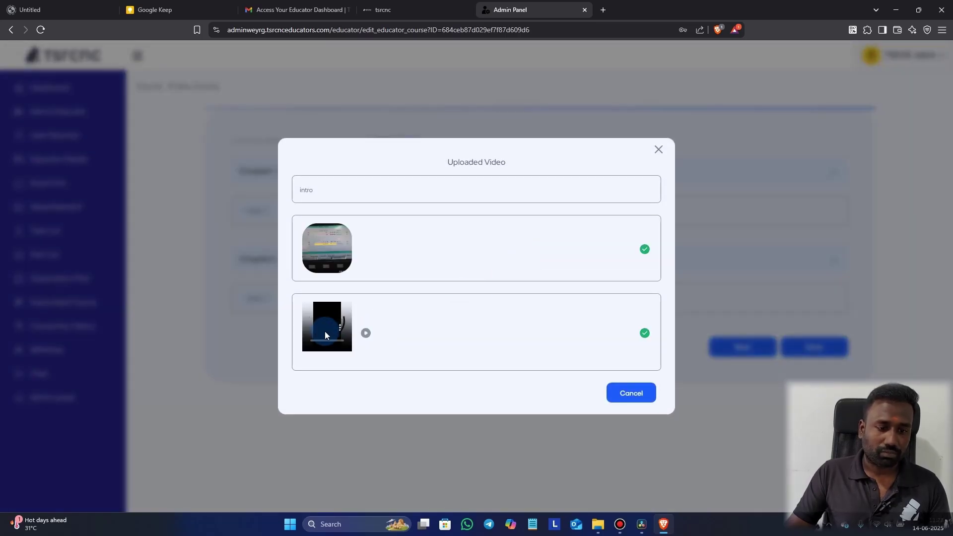
{"action": "left_click", "coordinate": [376, 343]}
{"action": "left_click", "coordinate": [367, 337]}
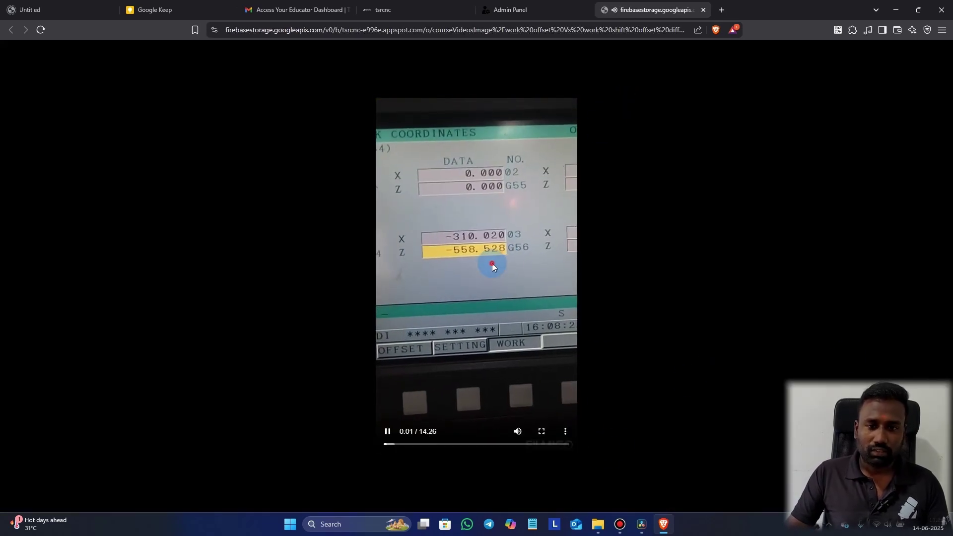
{"action": "left_click", "coordinate": [493, 265]}
{"action": "left_click", "coordinate": [704, 10]}
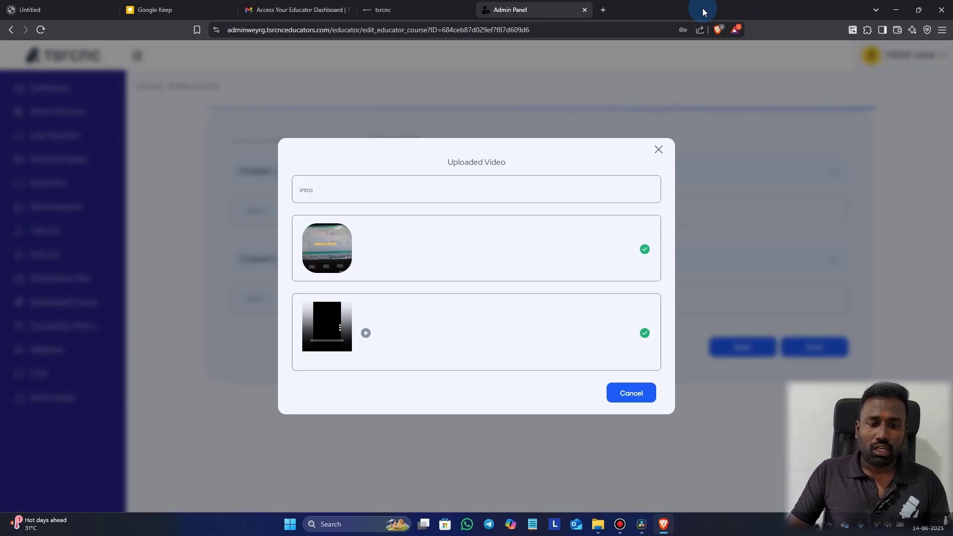
{"action": "left_click", "coordinate": [659, 150]}
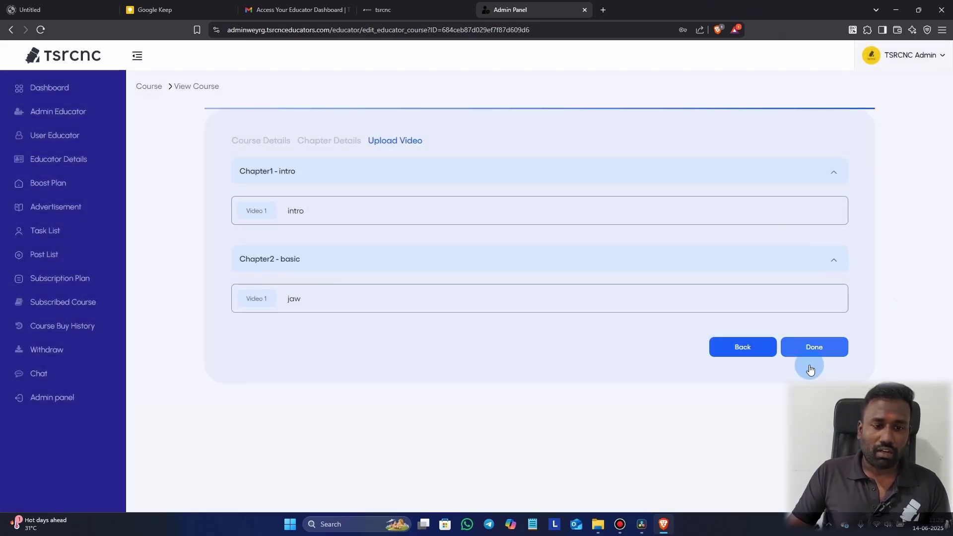
- Finish the review, approve CNC programming fanuc, and return to the educator dashboard tab
{"action": "left_click", "coordinate": [824, 351]}
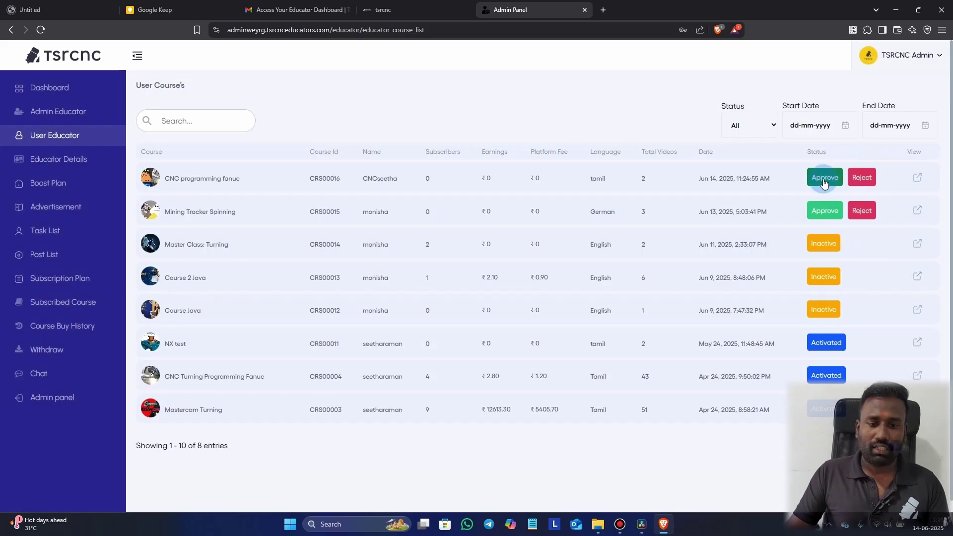
{"action": "left_click", "coordinate": [824, 178]}
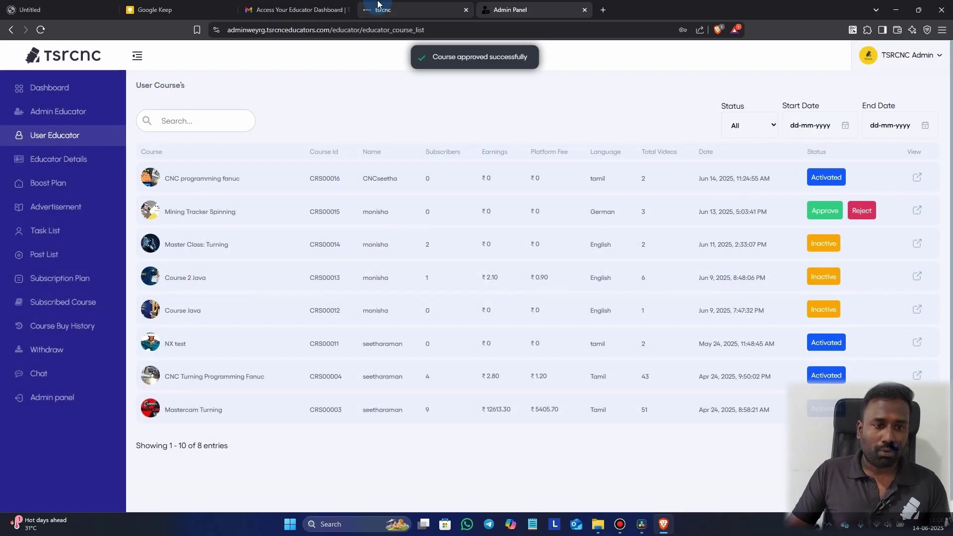
{"action": "left_click", "coordinate": [392, 10]}
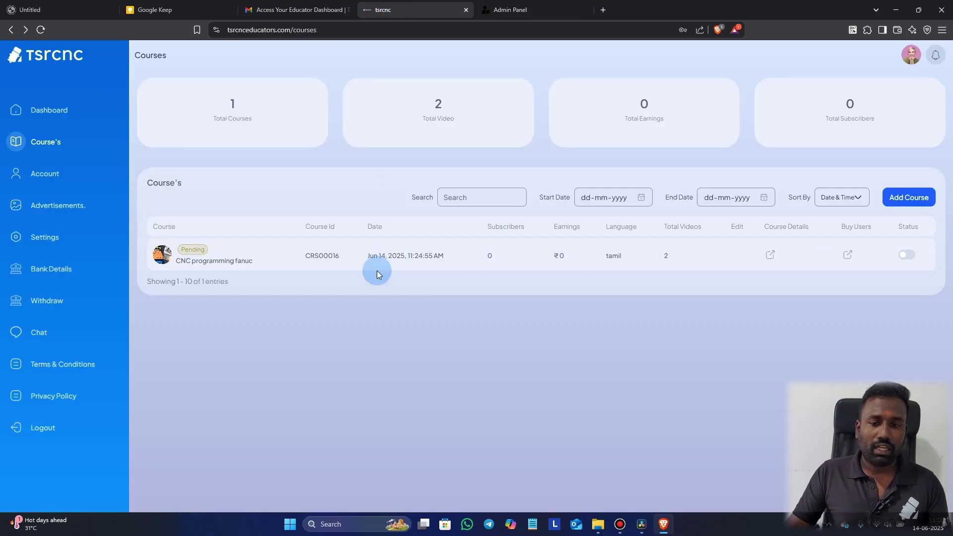